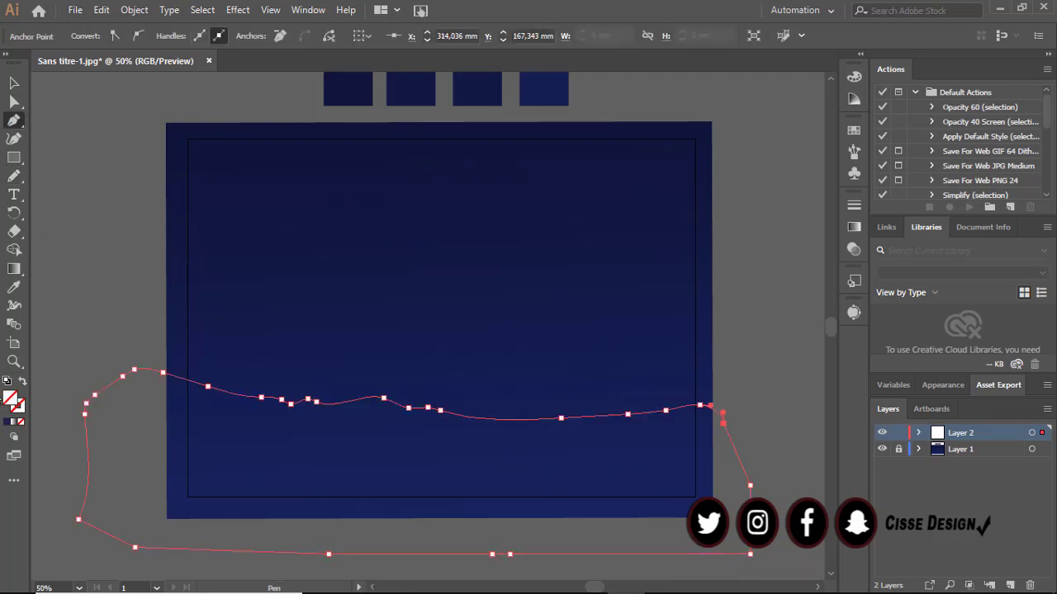
Fill the closed hill shape with the dark navy swatch, then deselect it
{"action": "left_click", "coordinate": [369, 91]}
{"action": "key", "text": "v"}
{"action": "key", "text": "ctrl+shift+a"}
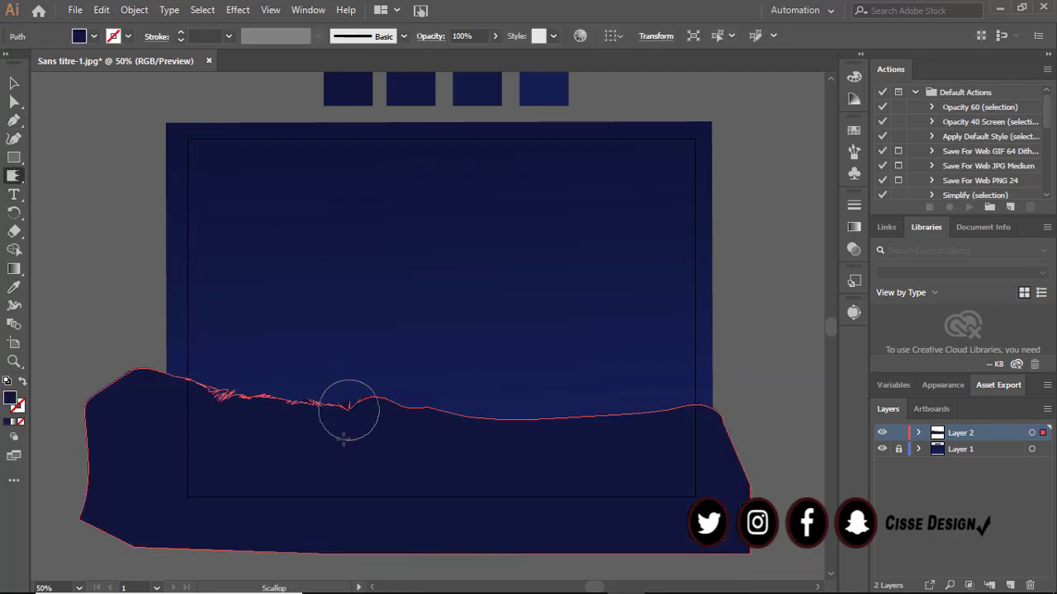
Roughen the hill's top edge into jagged spikes with the Scallop tool
{"action": "mouse_move", "coordinate": [348, 406]}
{"action": "left_mouse_down"}
{"action": "mouse_move", "coordinate": [603, 487]}
{"action": "mouse_move", "coordinate": [552, 519]}
{"action": "left_mouse_up"}
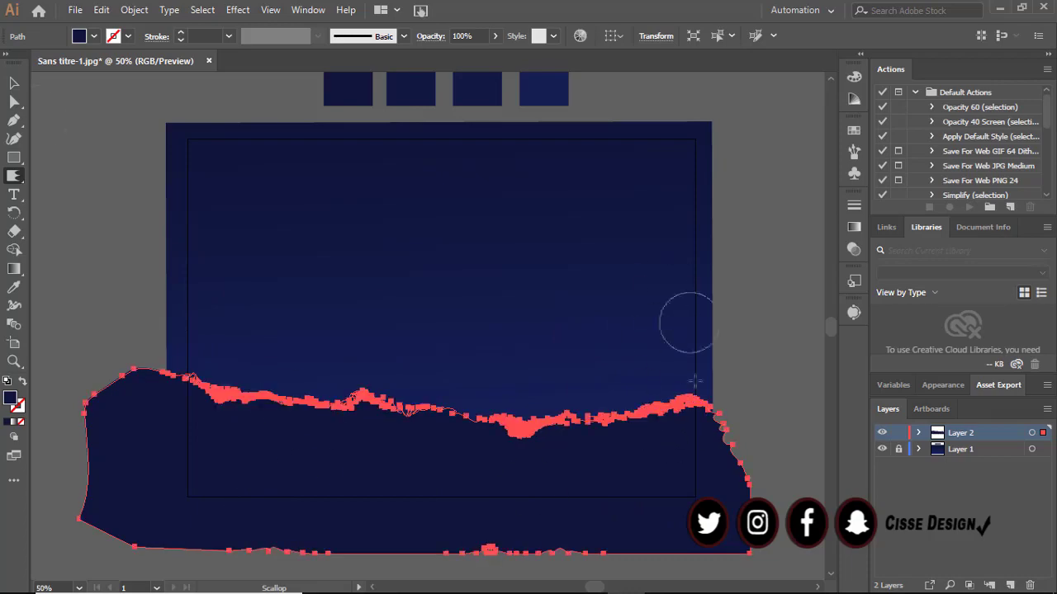
{"action": "left_click_drag", "start_coordinate": [686, 322], "coordinate": [436, 463]}
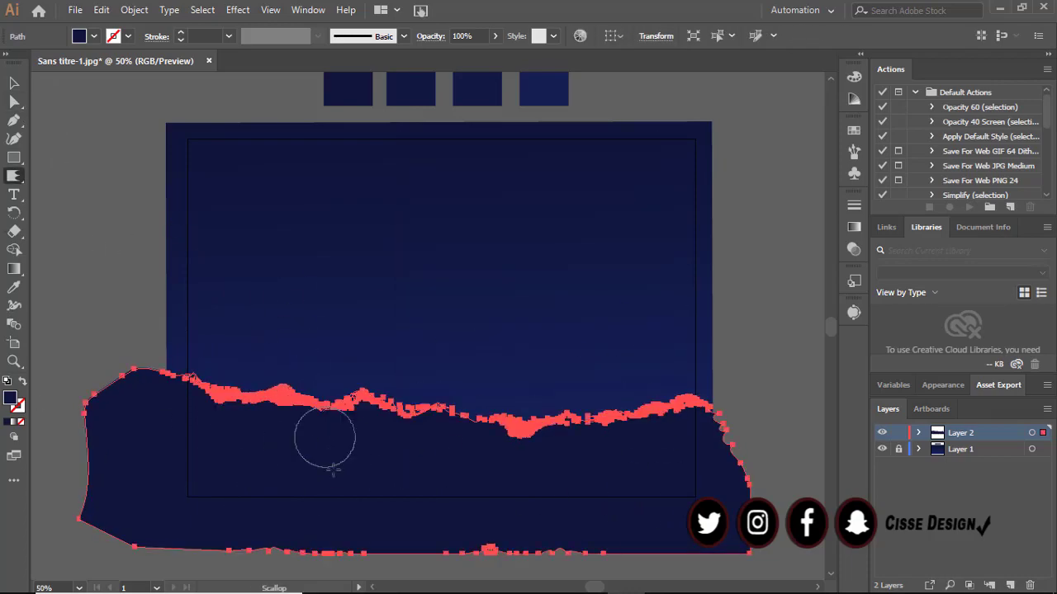
{"action": "scroll", "coordinate": [535, 402], "scroll_direction": "down", "scroll_amount": 2}
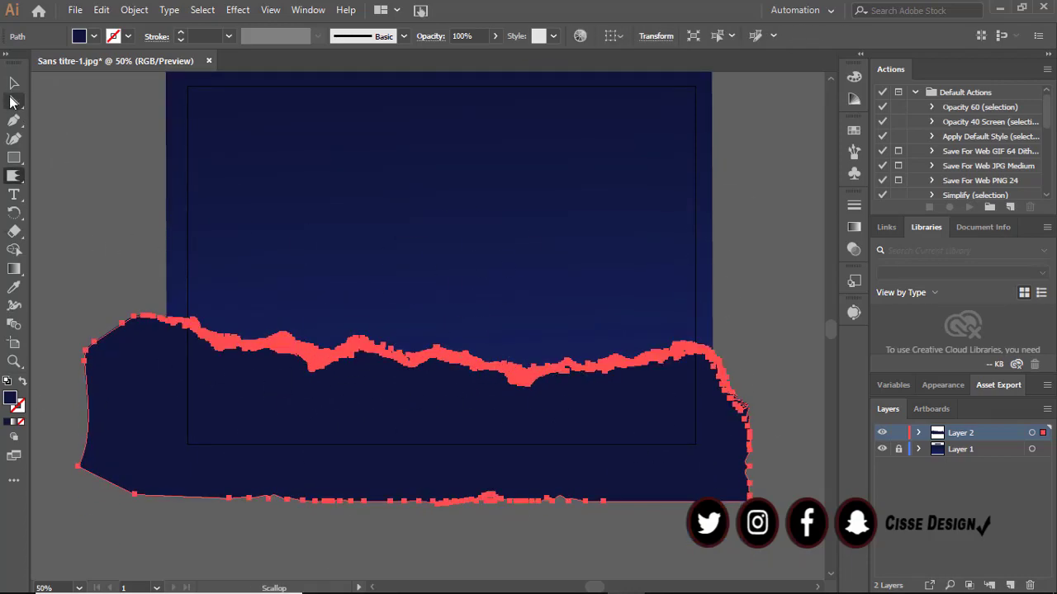
{"action": "scroll", "coordinate": [342, 385], "scroll_direction": "up", "scroll_amount": 5}
Select the jagged hill path so it can be copied in front
{"action": "key", "text": "i"}
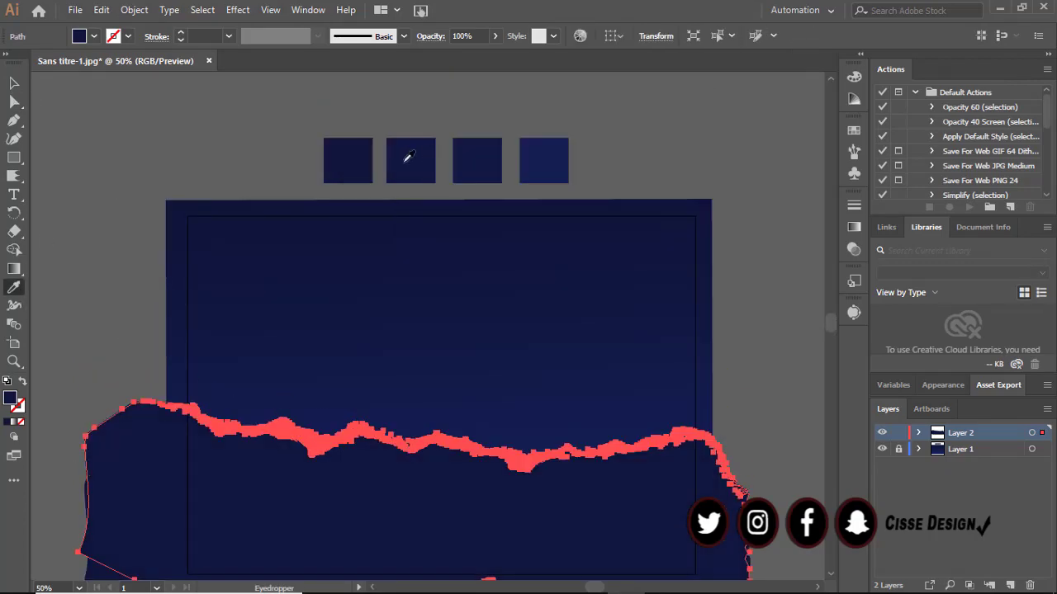
{"action": "key", "text": "v"}
{"action": "double_click", "coordinate": [979, 448]}
{"action": "left_click", "coordinate": [540, 328]}
Duplicate the hill and resize and reposition the copy narrower
{"action": "key", "text": "ctrl+minus"}
{"action": "left_click", "coordinate": [438, 396]}
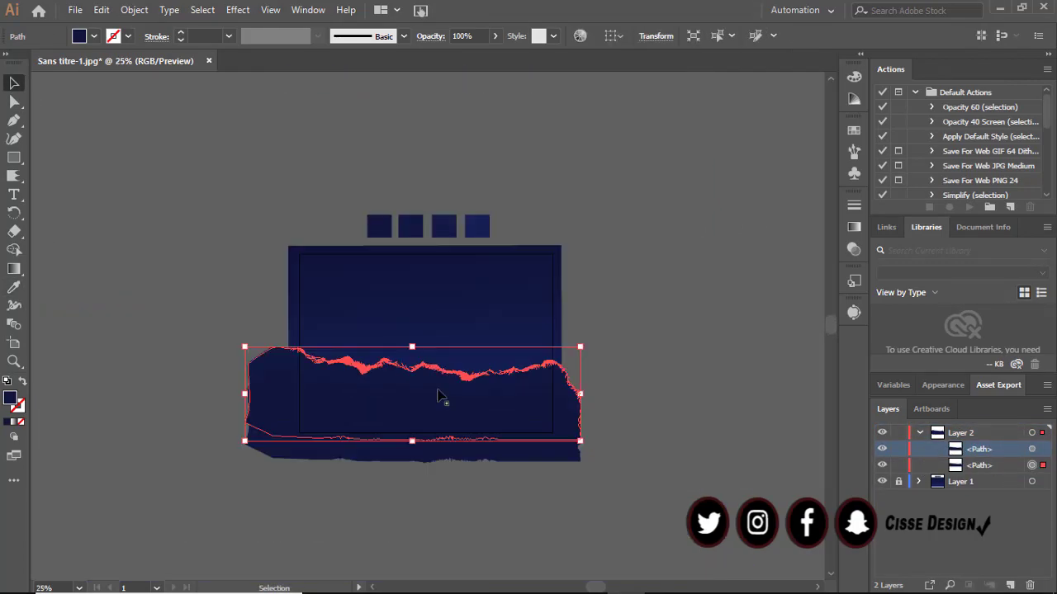
{"action": "left_click_drag", "start_coordinate": [405, 395], "coordinate": [252, 446]}
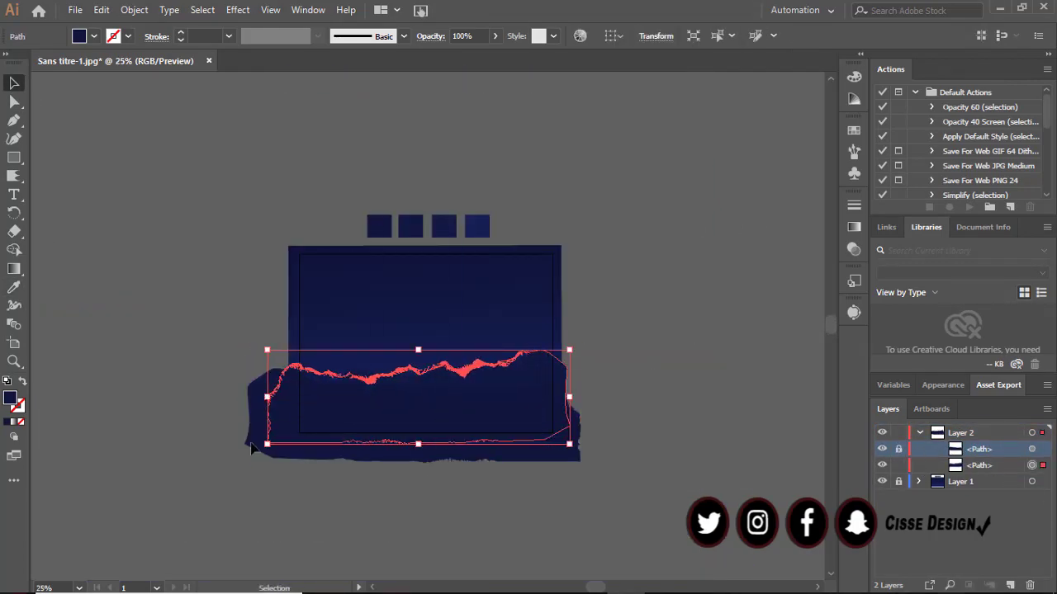
{"action": "mouse_move", "coordinate": [463, 364]}
{"action": "left_mouse_down"}
{"action": "mouse_move", "coordinate": [372, 377]}
{"action": "mouse_move", "coordinate": [685, 421]}
{"action": "mouse_move", "coordinate": [471, 402]}
{"action": "left_mouse_up"}
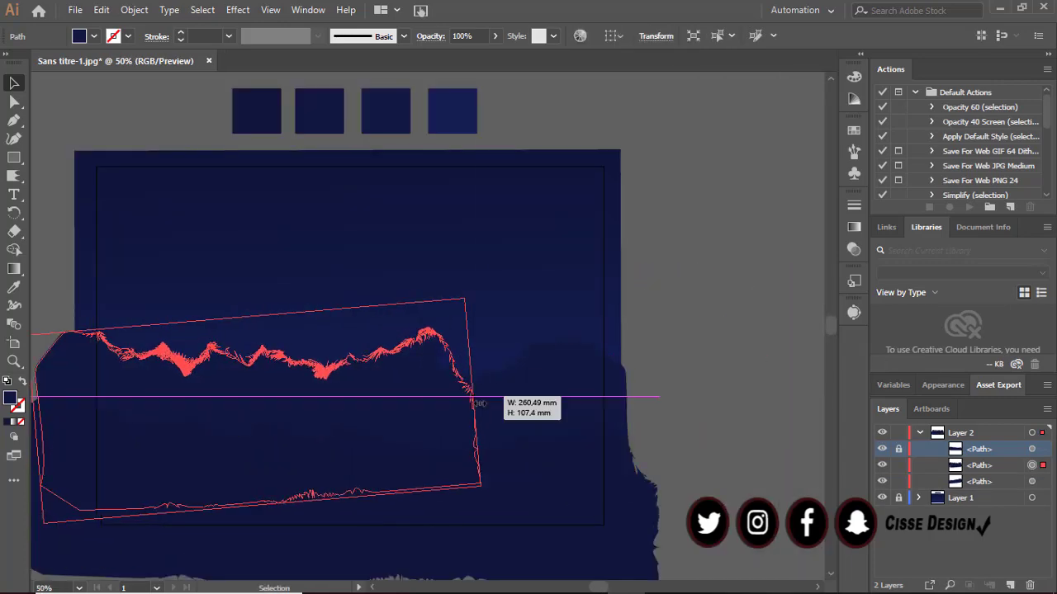
Rotate, move and widen another hill copy, then select all hills for recoloring
{"action": "key", "text": "ctrl+shift+a"}
{"action": "left_click_drag", "start_coordinate": [494, 303], "coordinate": [720, 225]}
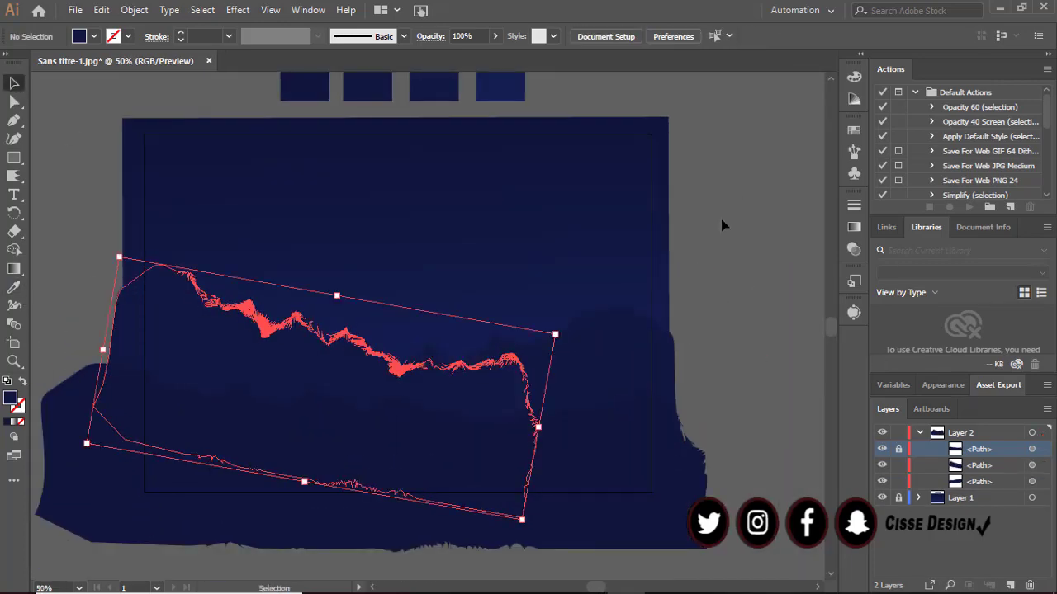
{"action": "left_click_drag", "start_coordinate": [176, 299], "coordinate": [165, 243]}
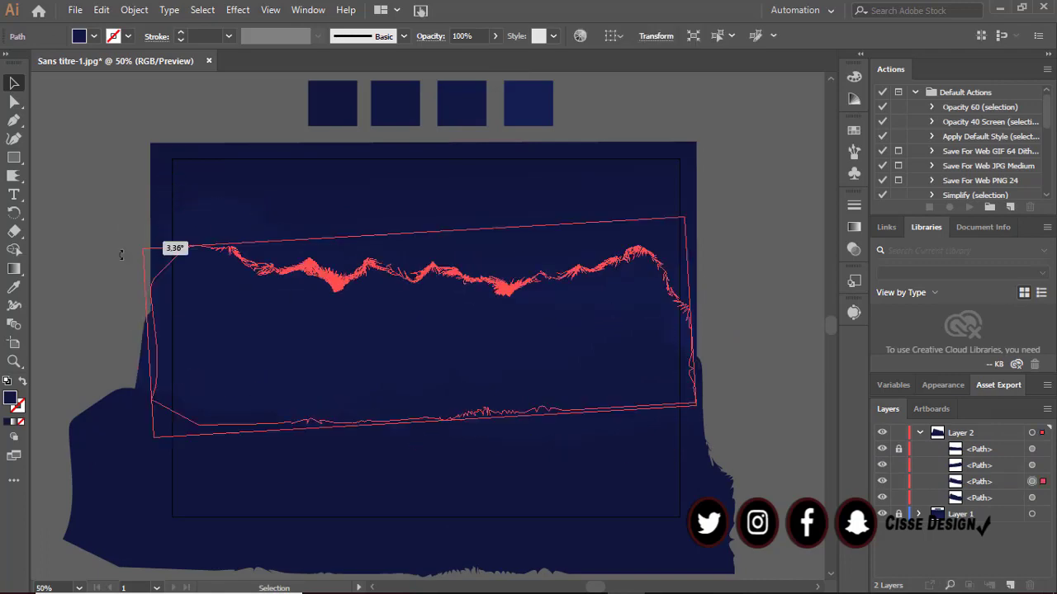
{"action": "left_click_drag", "start_coordinate": [463, 314], "coordinate": [481, 388]}
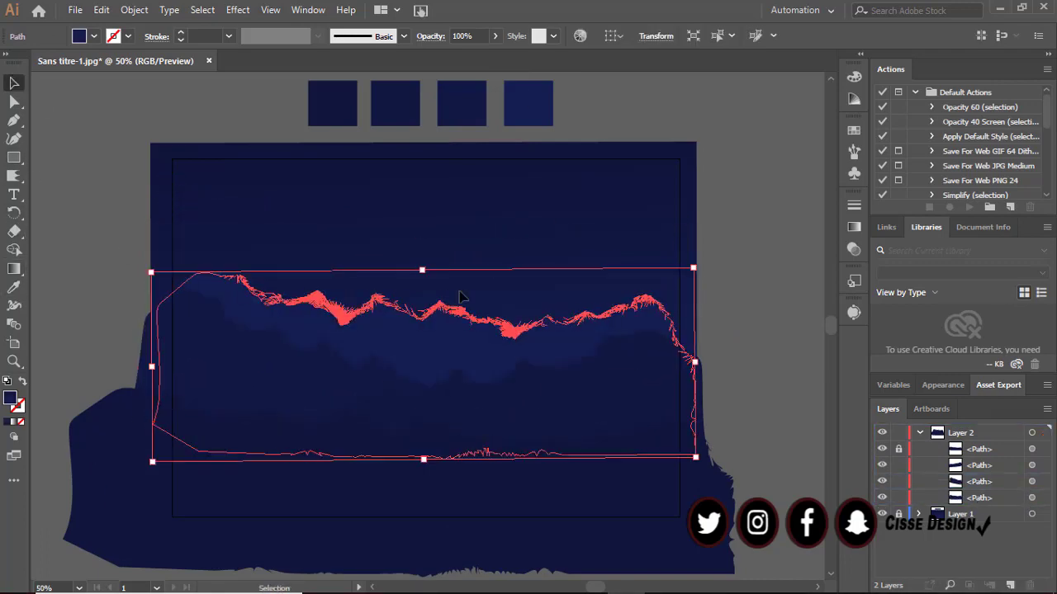
{"action": "left_click", "coordinate": [797, 419]}
{"action": "scroll", "coordinate": [798, 419], "scroll_direction": "down", "scroll_amount": 1}
{"action": "left_click_drag", "start_coordinate": [528, 327], "coordinate": [545, 332]}
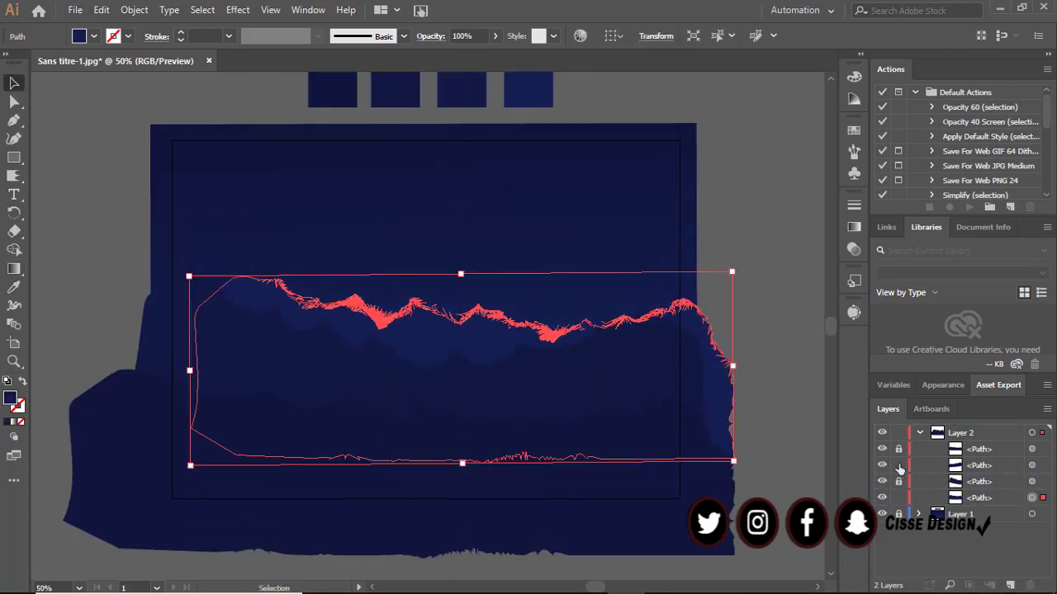
{"action": "left_click_drag", "start_coordinate": [190, 370], "coordinate": [80, 353]}
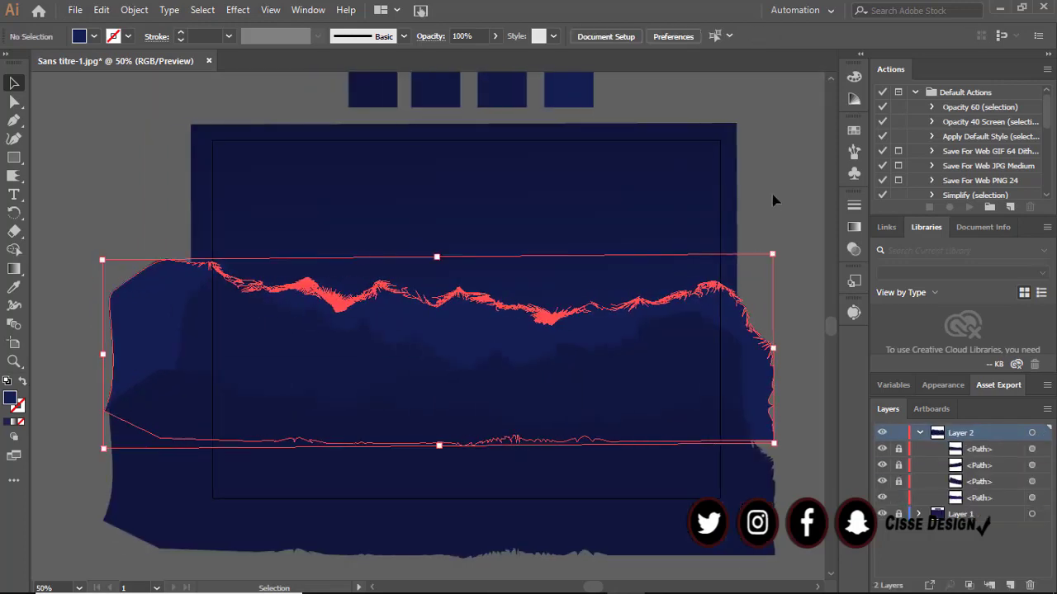
{"action": "key", "text": "ctrl+a"}
{"action": "left_click", "coordinate": [101, 10]}
Darken the hills by lowering brightness to about 10 in Recolor Artwork, and widen the front hill
{"action": "left_click", "coordinate": [415, 283]}
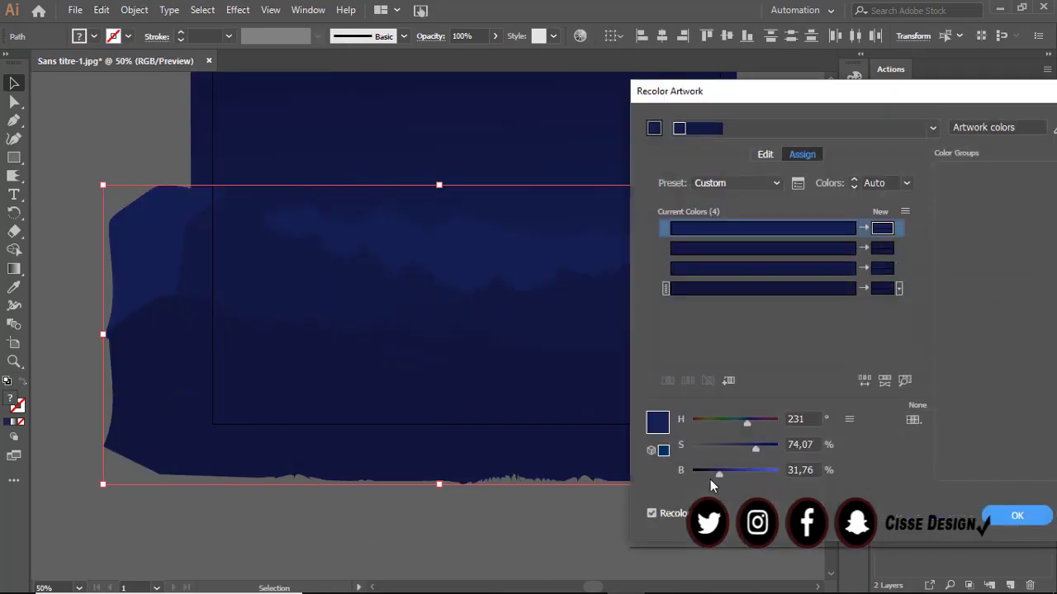
{"action": "left_click_drag", "start_coordinate": [707, 477], "coordinate": [708, 476]}
{"action": "left_click", "coordinate": [1016, 517]}
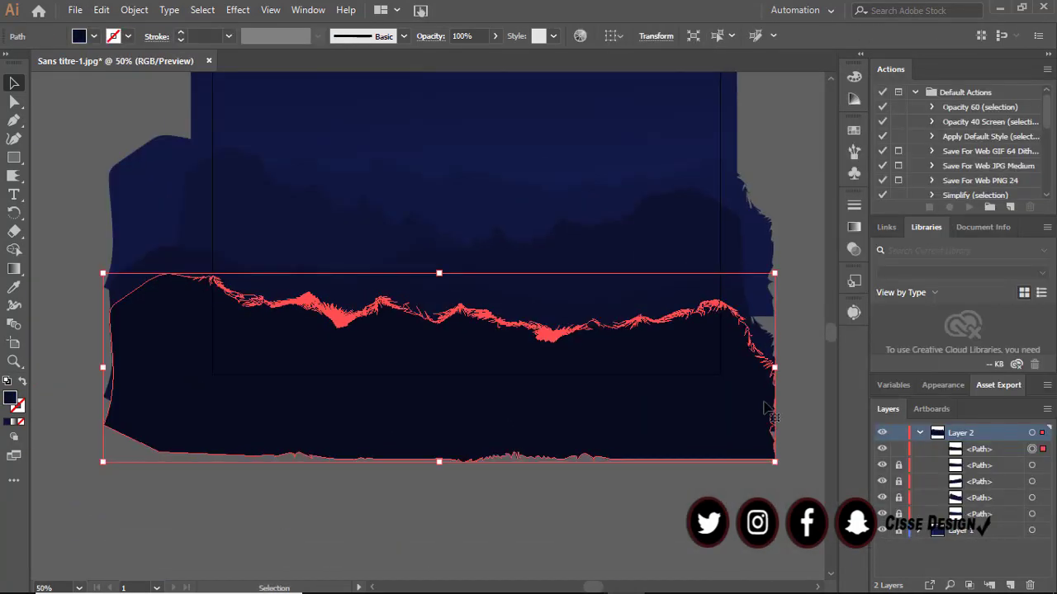
{"action": "left_click_drag", "start_coordinate": [102, 369], "coordinate": [172, 376]}
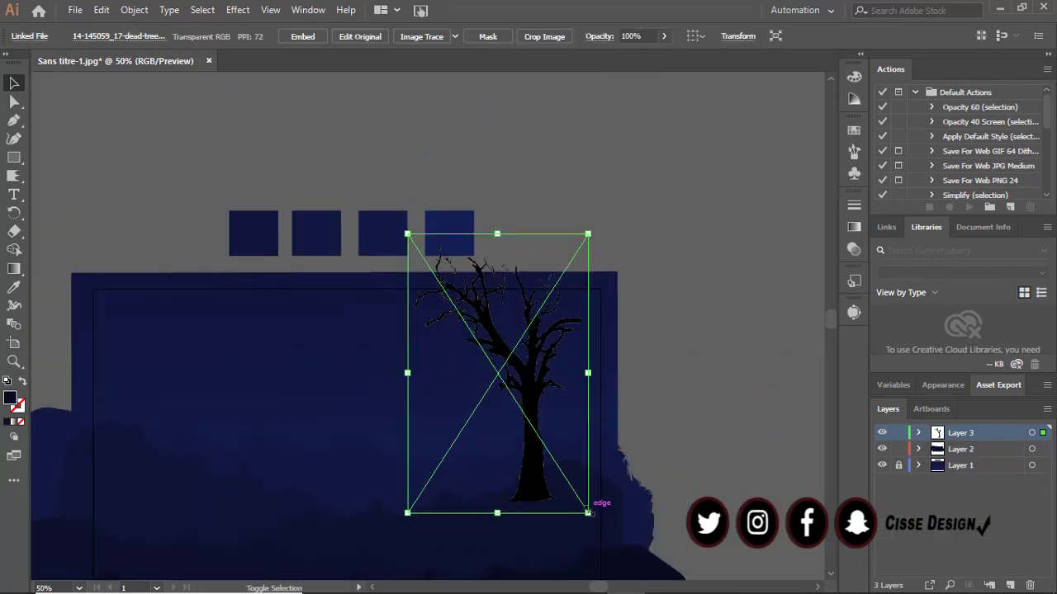
Shrink the dead-tree photo, trace it with a silhouette preset, and expand it
{"action": "left_click_drag", "start_coordinate": [587, 512], "coordinate": [563, 474]}
{"action": "left_click_drag", "start_coordinate": [538, 424], "coordinate": [551, 424]}
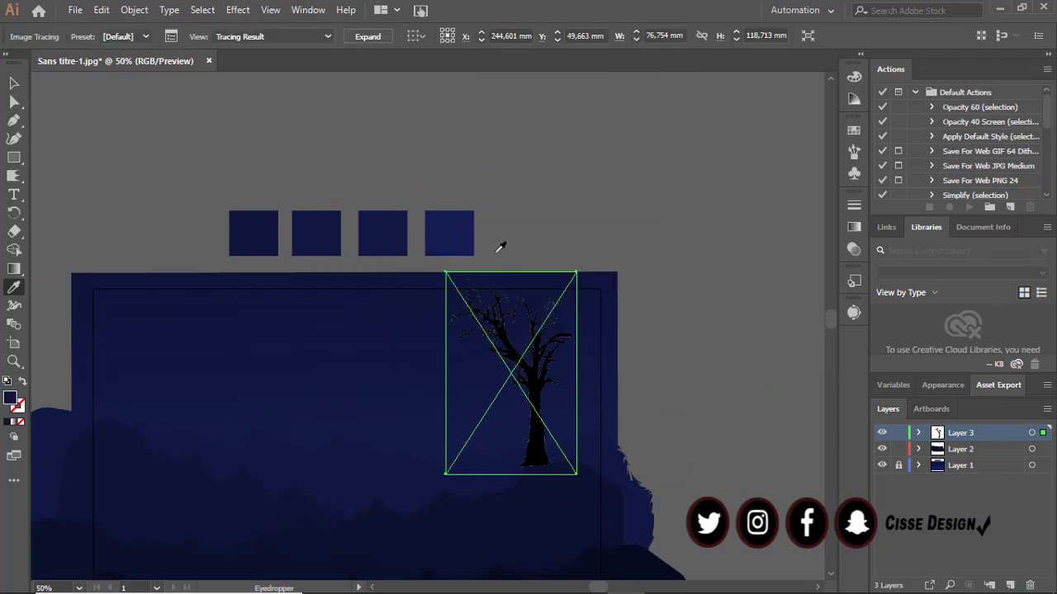
{"action": "left_click", "coordinate": [145, 37]}
{"action": "left_click", "coordinate": [368, 36]}
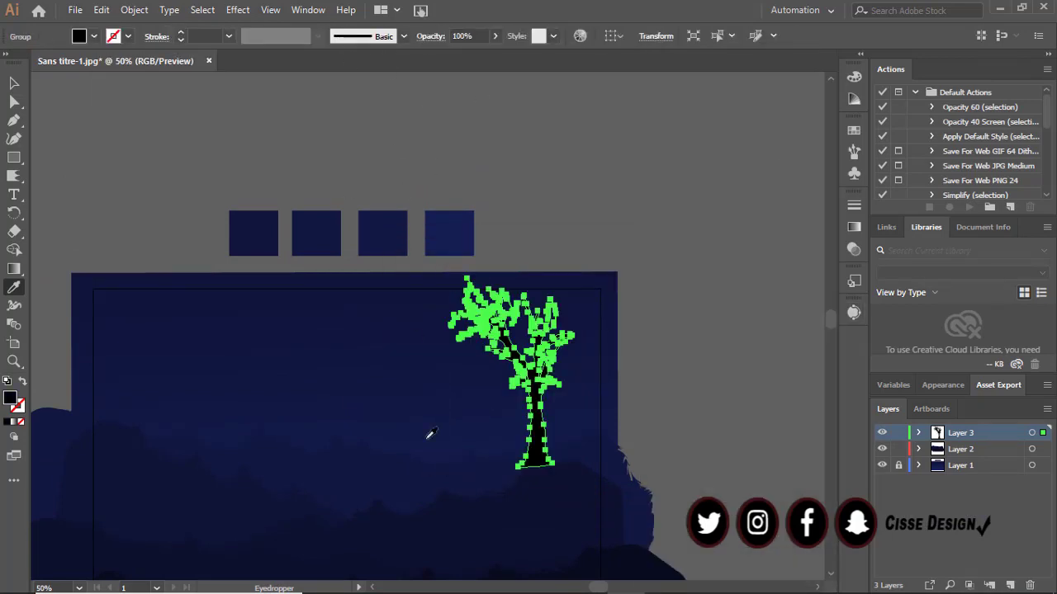
{"action": "left_click", "coordinate": [667, 397]}
Move the traced tree silhouette left onto the hills
{"action": "key", "text": "ctrl+1"}
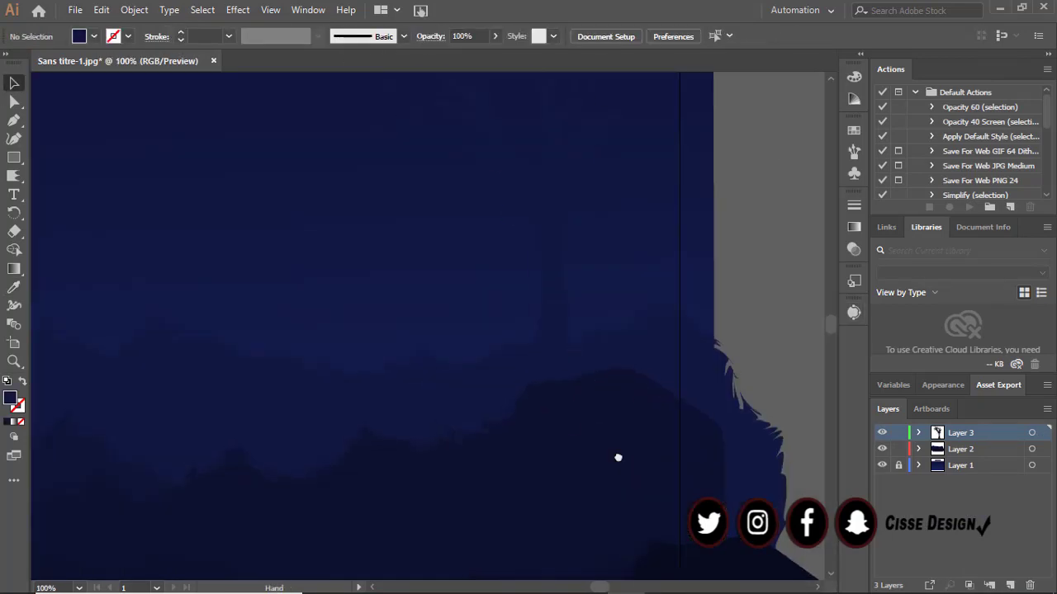
{"action": "left_click_drag", "start_coordinate": [524, 397], "coordinate": [524, 377]}
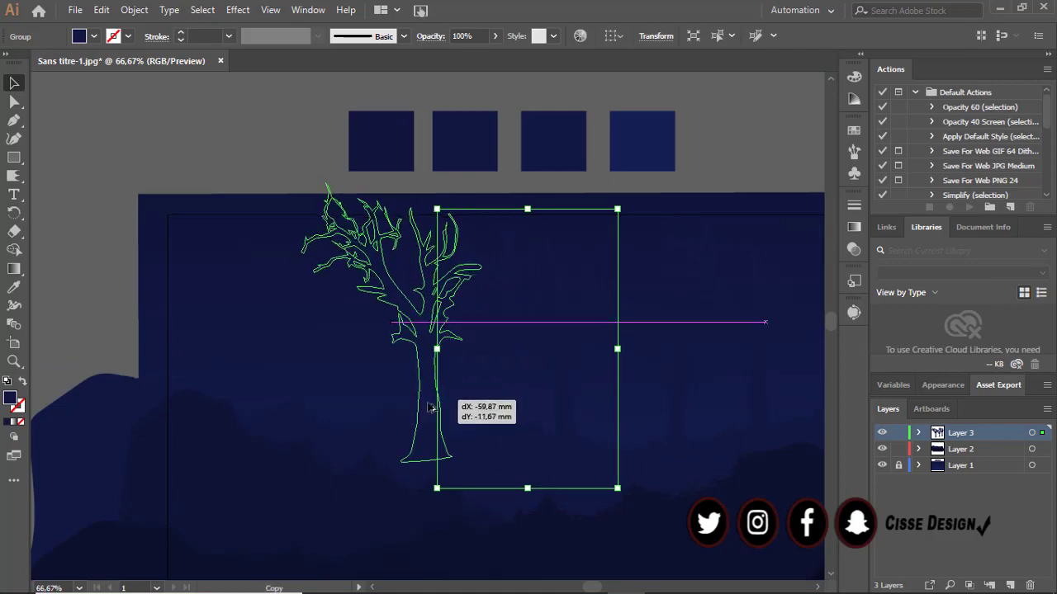
{"action": "left_click_drag", "start_coordinate": [433, 419], "coordinate": [374, 408]}
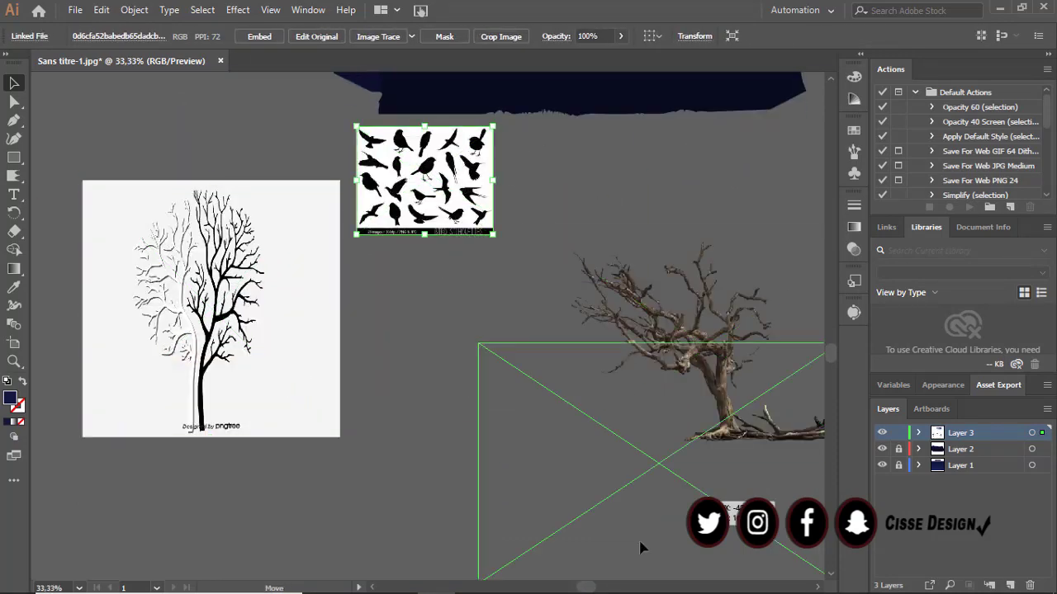
Enlarge the bird image, then trace and expand it into bird silhouettes
{"action": "left_click_drag", "start_coordinate": [566, 329], "coordinate": [797, 456]}
{"action": "left_click", "coordinate": [378, 36]}
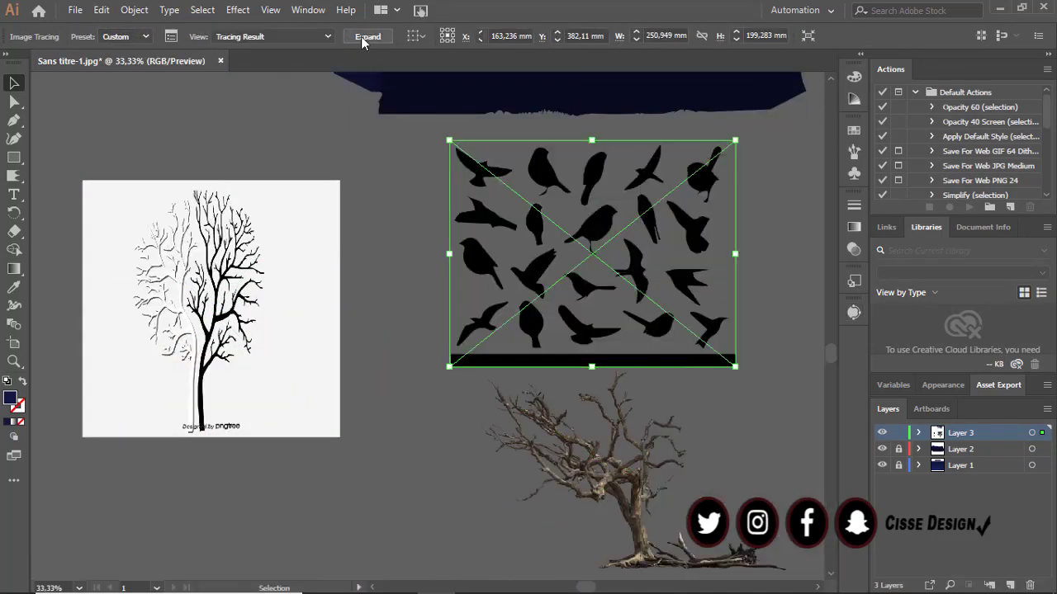
{"action": "left_click", "coordinate": [366, 37]}
{"action": "left_click", "coordinate": [467, 324]}
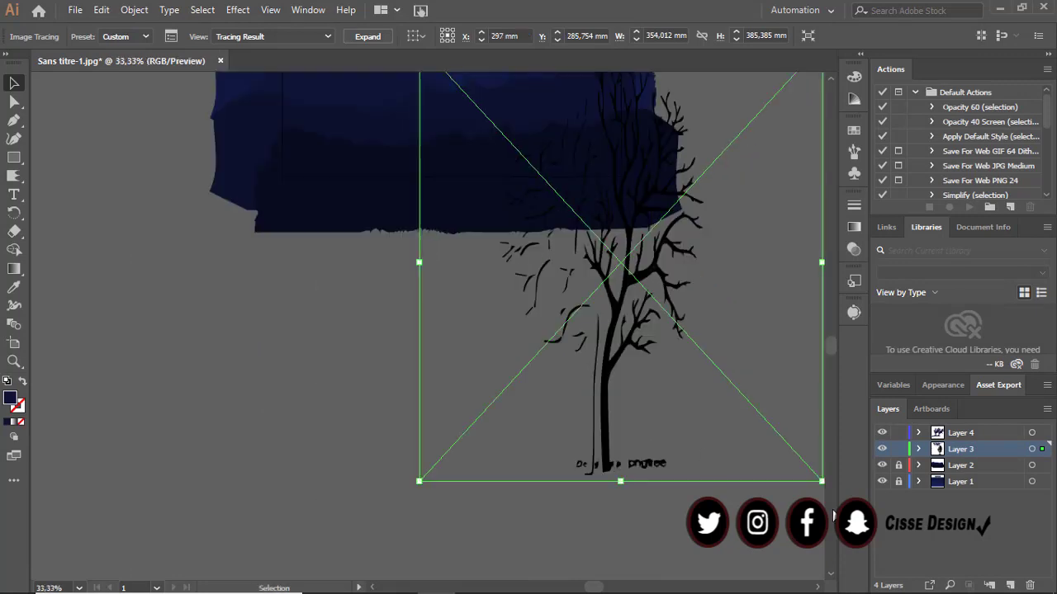
Shrink the traced bare tree and position it over the right hills
{"action": "left_click_drag", "start_coordinate": [784, 445], "coordinate": [738, 411]}
{"action": "left_click_drag", "start_coordinate": [627, 260], "coordinate": [576, 346]}
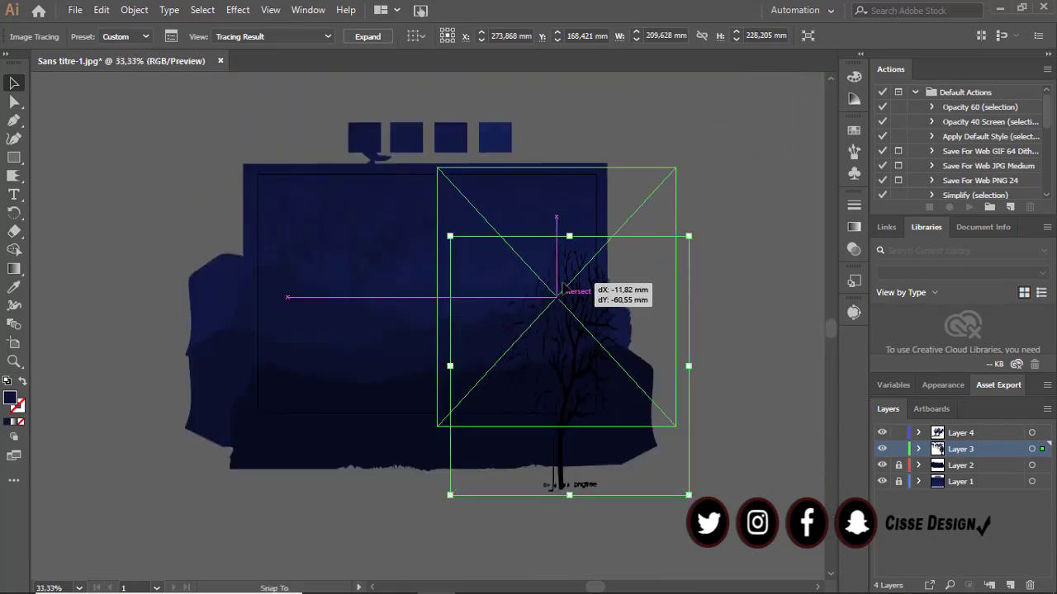
{"action": "left_click_drag", "start_coordinate": [561, 289], "coordinate": [549, 239]}
{"action": "left_click_drag", "start_coordinate": [569, 355], "coordinate": [570, 355]}
{"action": "scroll", "coordinate": [560, 266], "scroll_direction": "up", "scroll_amount": 2}
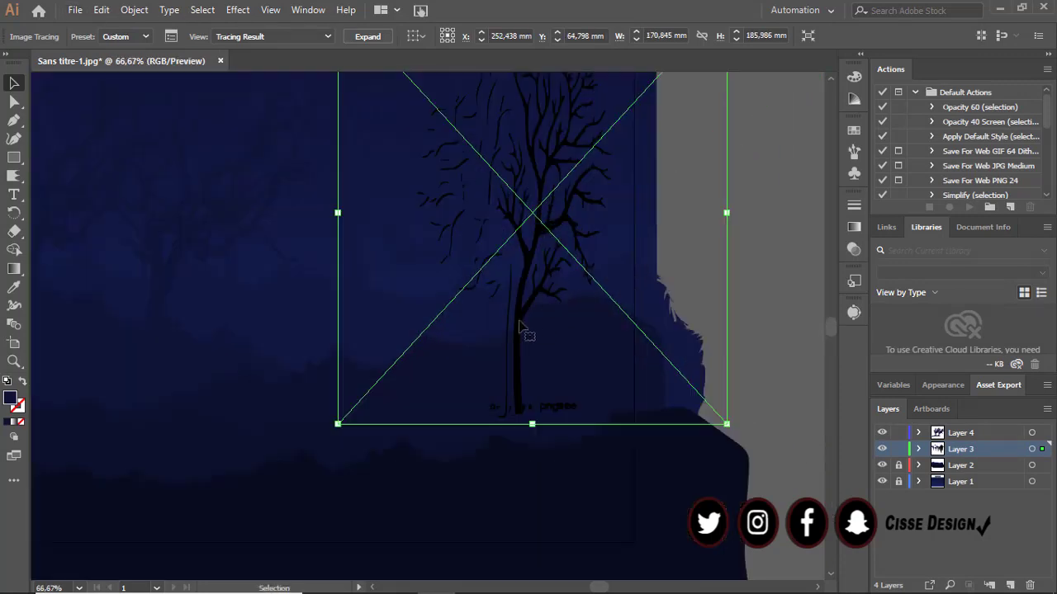
Delete the leafy tree group, then undo to restore it
{"action": "key", "text": "ctrl+z"}
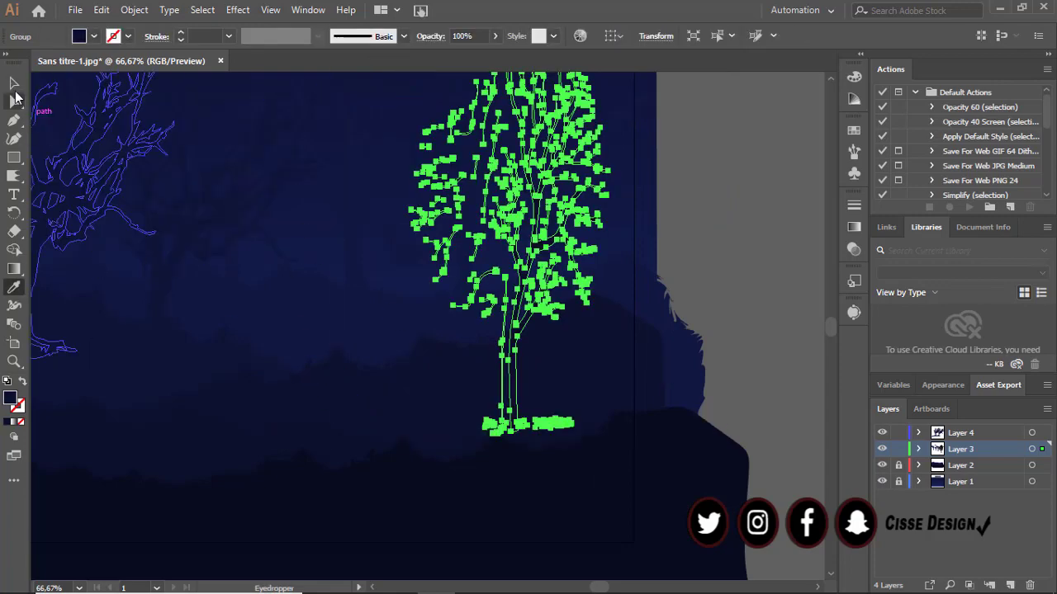
{"action": "left_click", "coordinate": [14, 82]}
{"action": "key", "text": "Delete"}
{"action": "scroll", "coordinate": [625, 330], "scroll_direction": "down", "scroll_amount": 2}
{"action": "scroll", "coordinate": [727, 229], "scroll_direction": "up", "scroll_amount": 3}
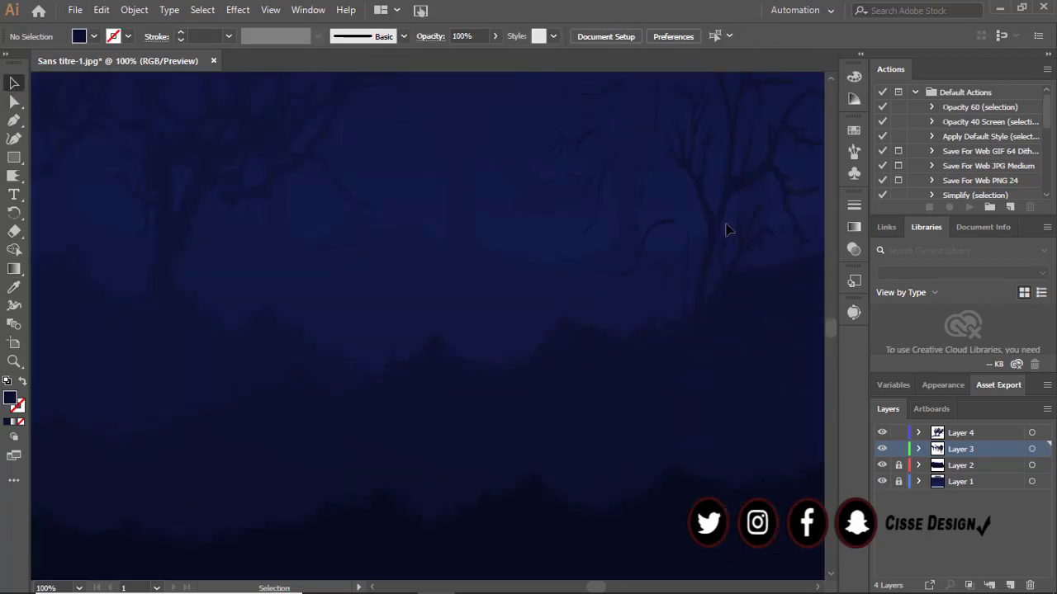
{"action": "scroll", "coordinate": [726, 230], "scroll_direction": "down", "scroll_amount": 2}
{"action": "key", "text": "ctrl+z"}
Enlarge the slender tree and move it to the left of the scene
{"action": "mouse_move", "coordinate": [726, 229]}
{"action": "left_mouse_down"}
{"action": "mouse_move", "coordinate": [652, 363]}
{"action": "mouse_move", "coordinate": [634, 320]}
{"action": "left_mouse_up"}
{"action": "left_click_drag", "start_coordinate": [596, 260], "coordinate": [595, 289]}
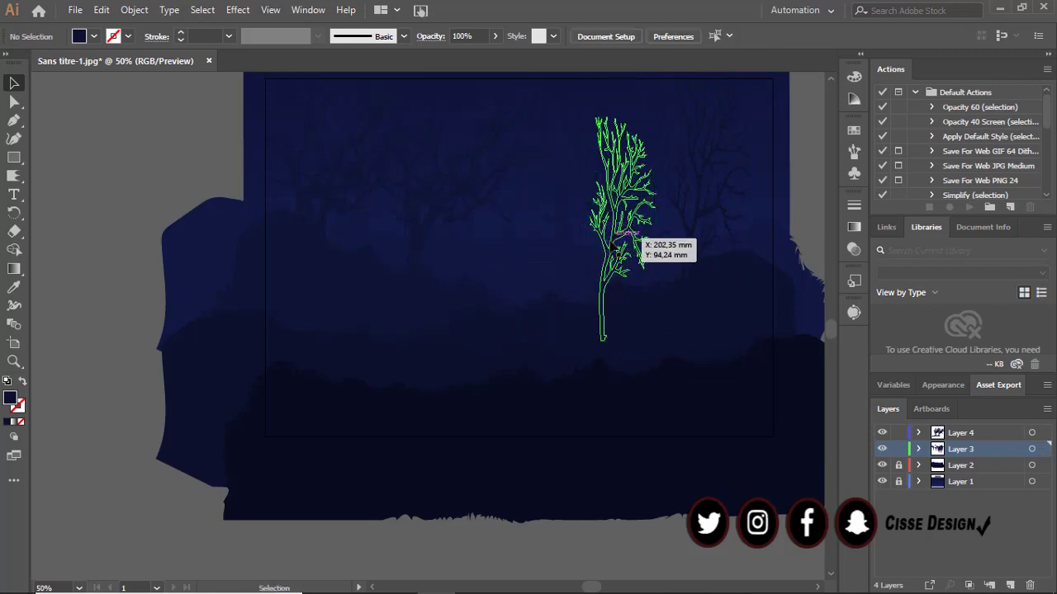
{"action": "left_click_drag", "start_coordinate": [628, 235], "coordinate": [561, 279]}
{"action": "left_click_drag", "start_coordinate": [494, 273], "coordinate": [355, 272]}
{"action": "scroll", "coordinate": [355, 273], "scroll_direction": "up", "scroll_amount": 3}
{"action": "mouse_move", "coordinate": [346, 310]}
{"action": "left_mouse_down"}
{"action": "mouse_move", "coordinate": [361, 306]}
{"action": "mouse_move", "coordinate": [351, 322]}
{"action": "left_mouse_up"}
Trace the isolated black-ink tree photo and expand it into vector paths
{"action": "double_click", "coordinate": [339, 330]}
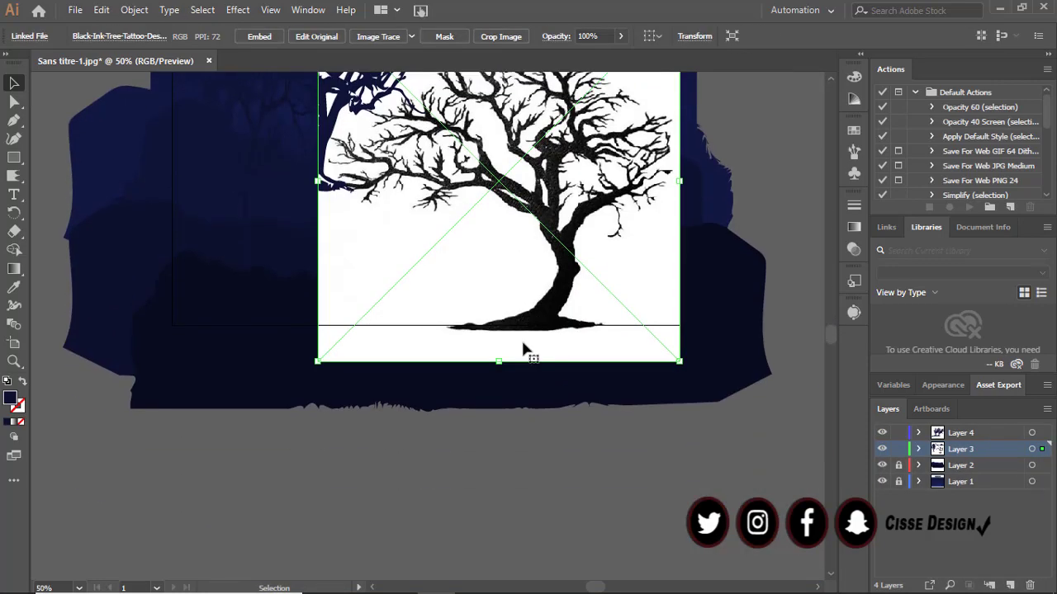
{"action": "scroll", "coordinate": [614, 347], "scroll_direction": "down", "scroll_amount": 5}
{"action": "left_click", "coordinate": [379, 37]}
{"action": "left_click", "coordinate": [171, 35]}
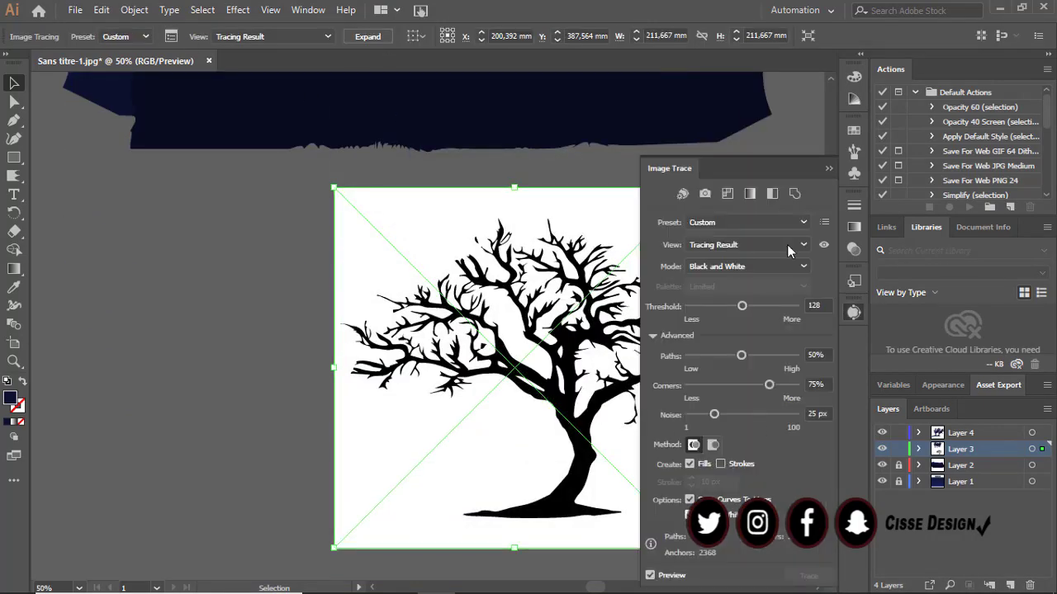
{"action": "left_click", "coordinate": [367, 37]}
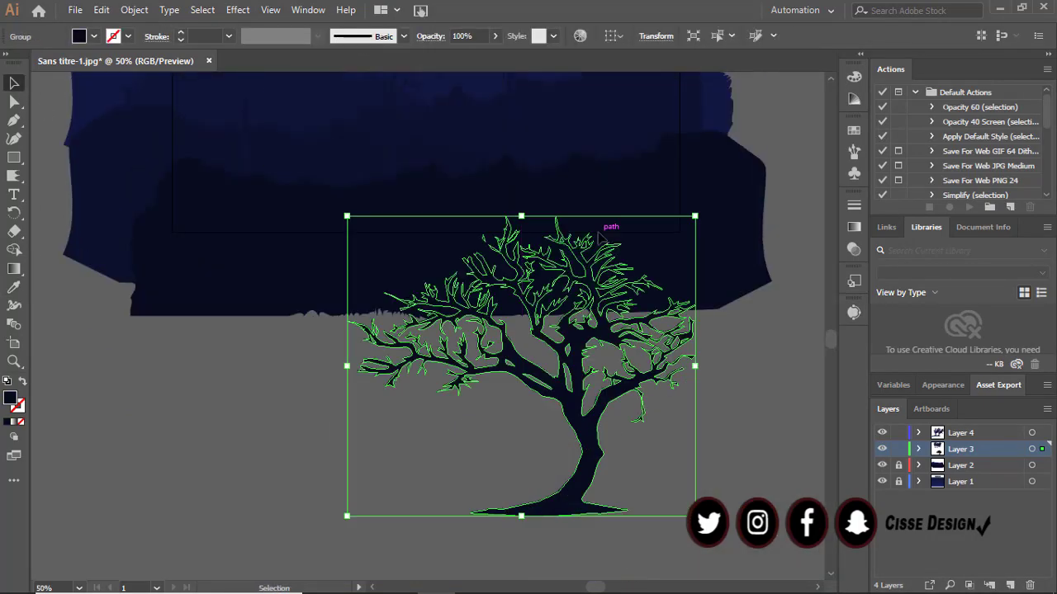
Move the traced tree up and left, then select the slender tree
{"action": "mouse_move", "coordinate": [601, 236]}
{"action": "left_mouse_down"}
{"action": "mouse_move", "coordinate": [161, 275]}
{"action": "mouse_move", "coordinate": [528, 269]}
{"action": "left_mouse_up"}
{"action": "left_click", "coordinate": [817, 355]}
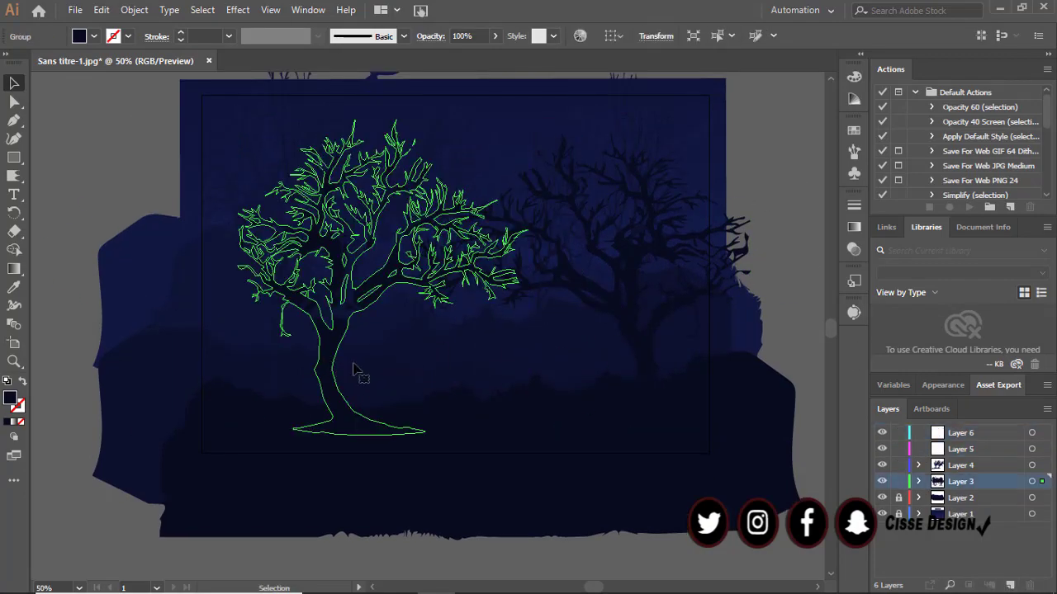
{"action": "left_click", "coordinate": [702, 354]}
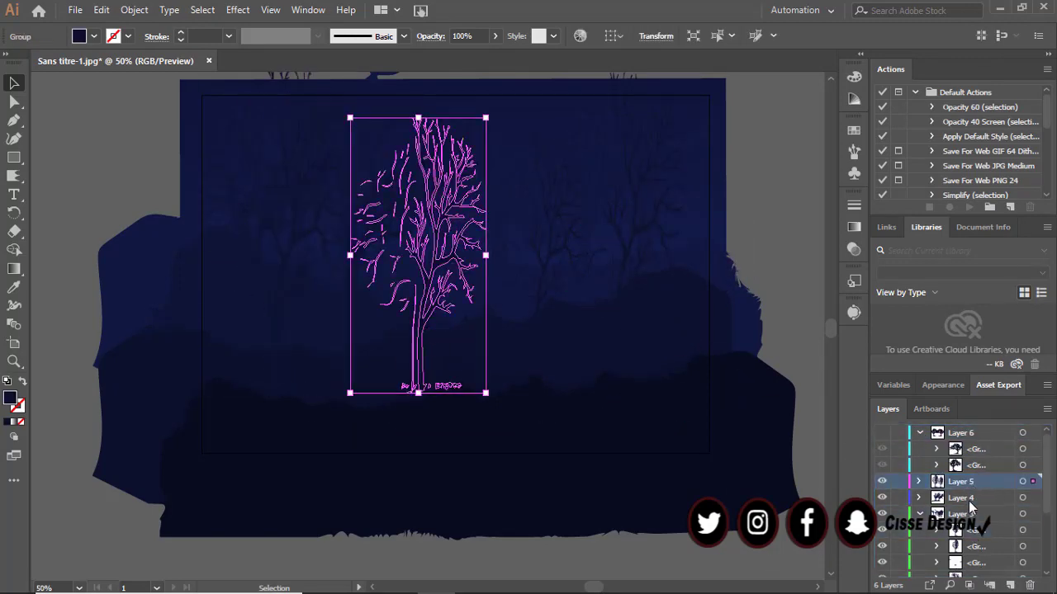
Undo recent tree changes and collapse Layer 6's contents
{"action": "key", "text": "ctrl+z"}
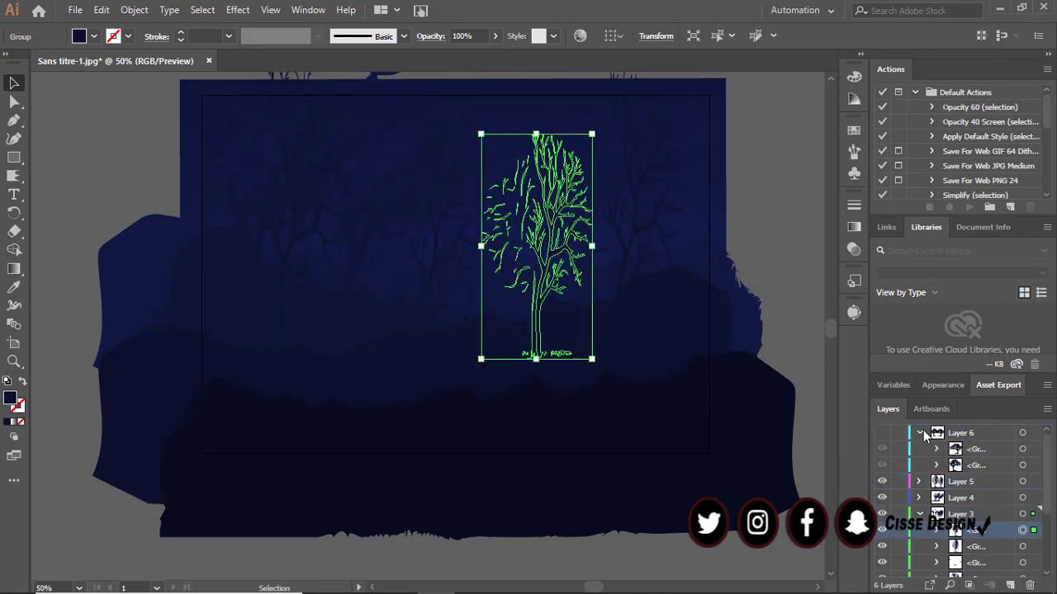
{"action": "left_click", "coordinate": [919, 433]}
{"action": "key", "text": "ctrl+z"}
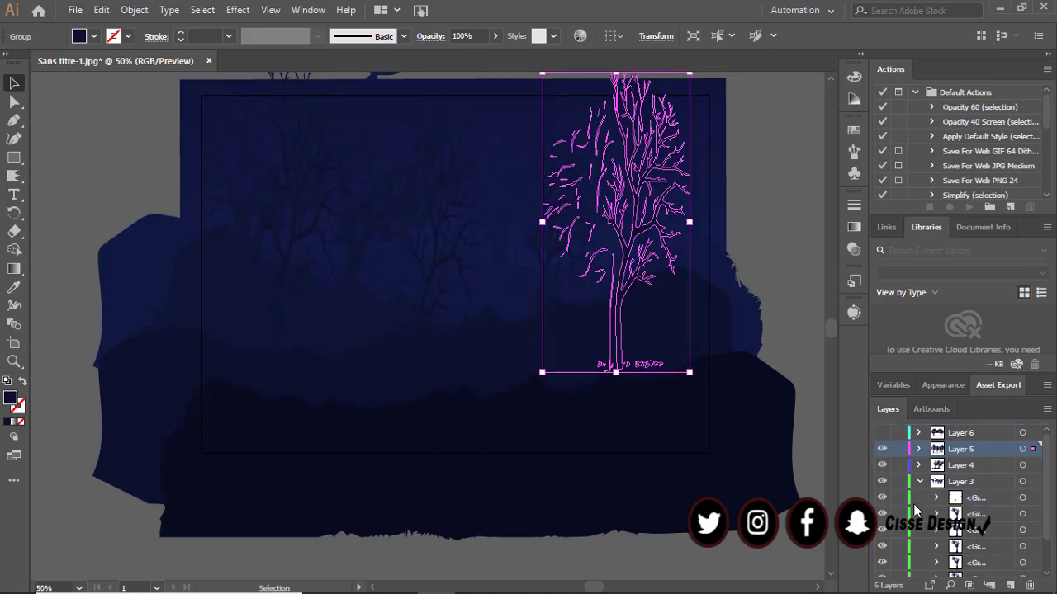
Toggle the tree layers' visibility and isolate the lion image
{"action": "left_click", "coordinate": [881, 449]}
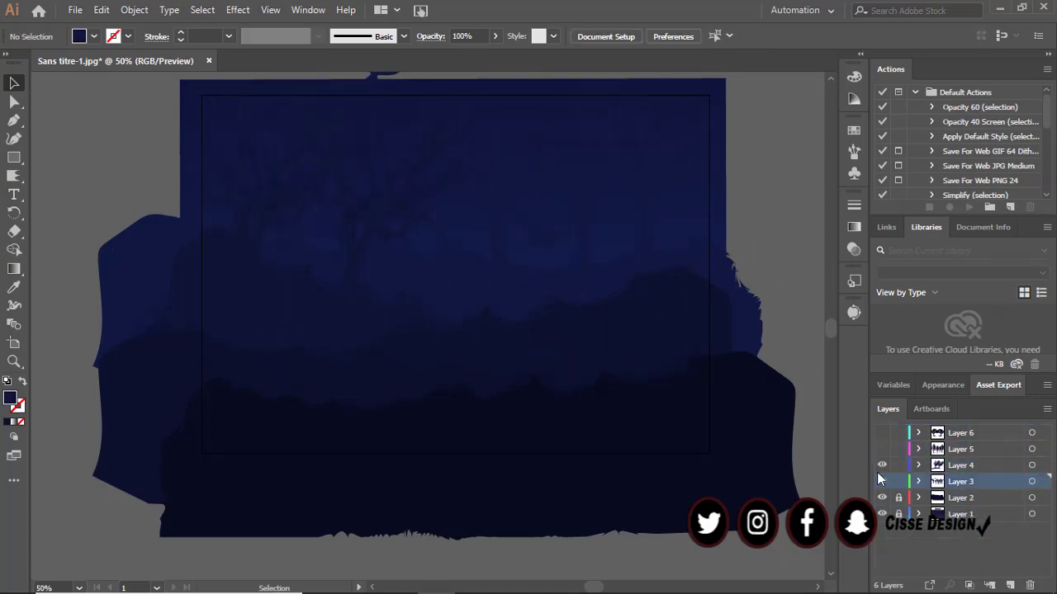
{"action": "left_click_drag", "start_coordinate": [881, 432], "coordinate": [881, 466]}
{"action": "scroll", "coordinate": [454, 330], "scroll_direction": "up", "scroll_amount": 2}
{"action": "left_click", "coordinate": [341, 388]}
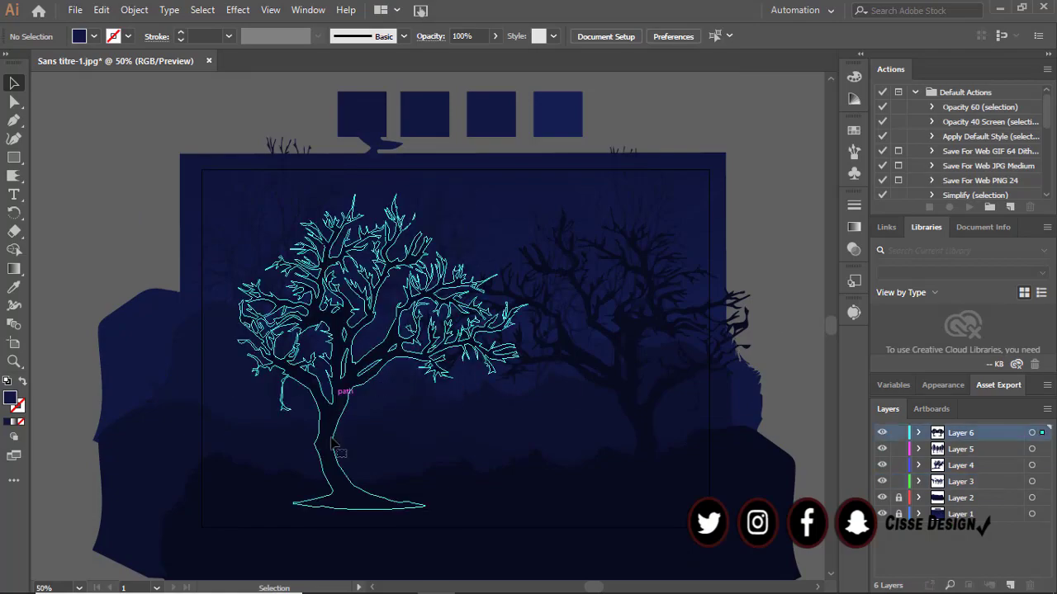
{"action": "left_click", "coordinate": [767, 207]}
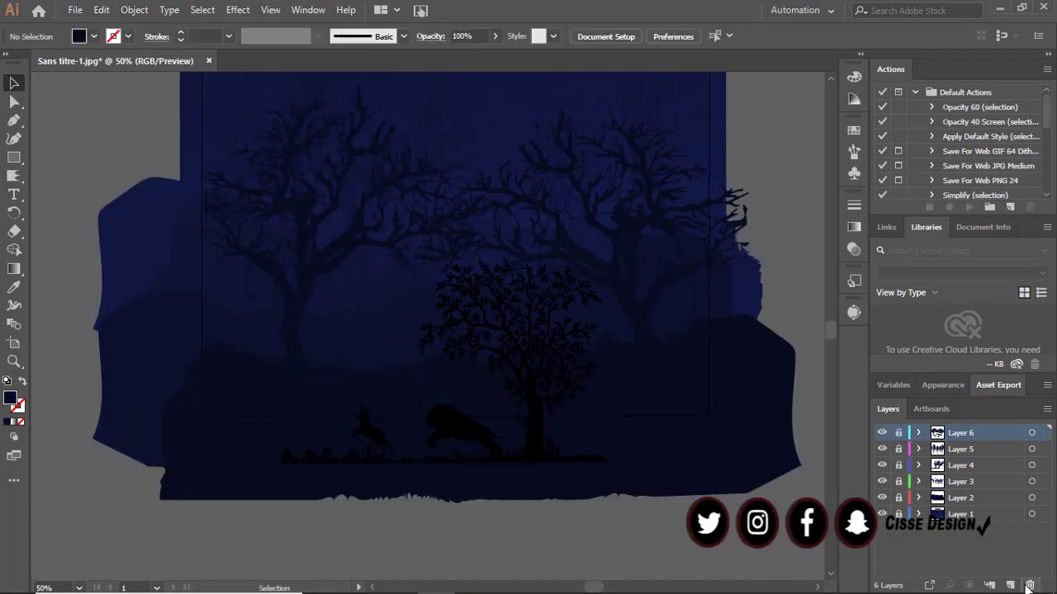
{"action": "double_click", "coordinate": [882, 450]}
Enlarge and move the lion-and-deer image to stretch across the artboard
{"action": "key", "text": "Escape"}
{"action": "left_click", "coordinate": [479, 372]}
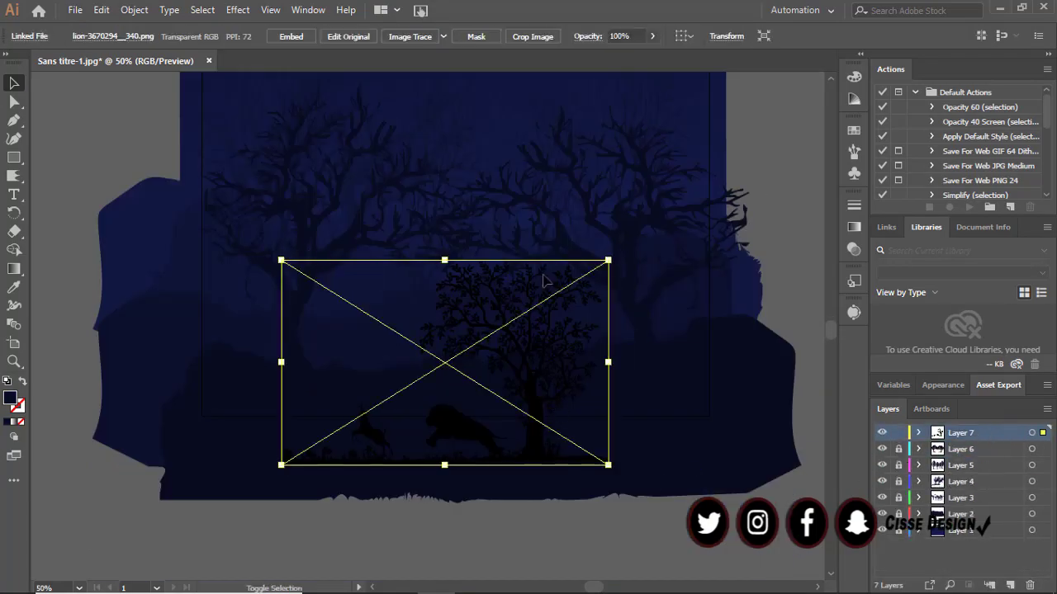
{"action": "left_click_drag", "start_coordinate": [609, 259], "coordinate": [689, 210]}
{"action": "left_click_drag", "start_coordinate": [547, 405], "coordinate": [578, 295]}
{"action": "left_click_drag", "start_coordinate": [213, 257], "coordinate": [205, 253]}
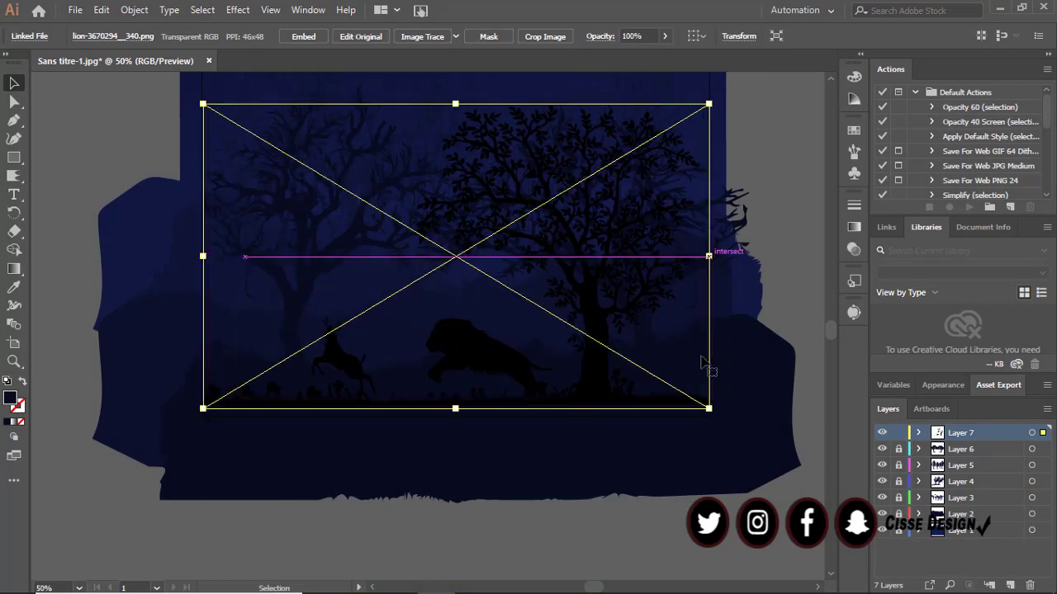
{"action": "scroll", "coordinate": [474, 438], "scroll_direction": "up", "scroll_amount": 1}
Move a bird silhouette up into the sky above the lion
{"action": "left_click", "coordinate": [478, 481]}
{"action": "scroll", "coordinate": [477, 482], "scroll_direction": "down", "scroll_amount": 2}
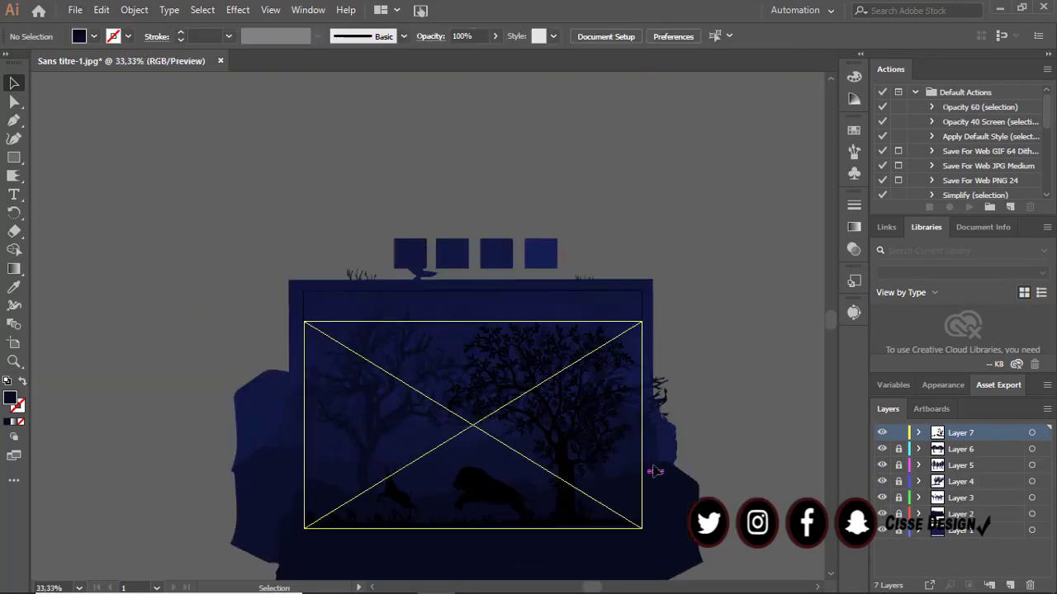
{"action": "scroll", "coordinate": [644, 498], "scroll_direction": "up", "scroll_amount": 1}
{"action": "scroll", "coordinate": [602, 311], "scroll_direction": "up", "scroll_amount": 1}
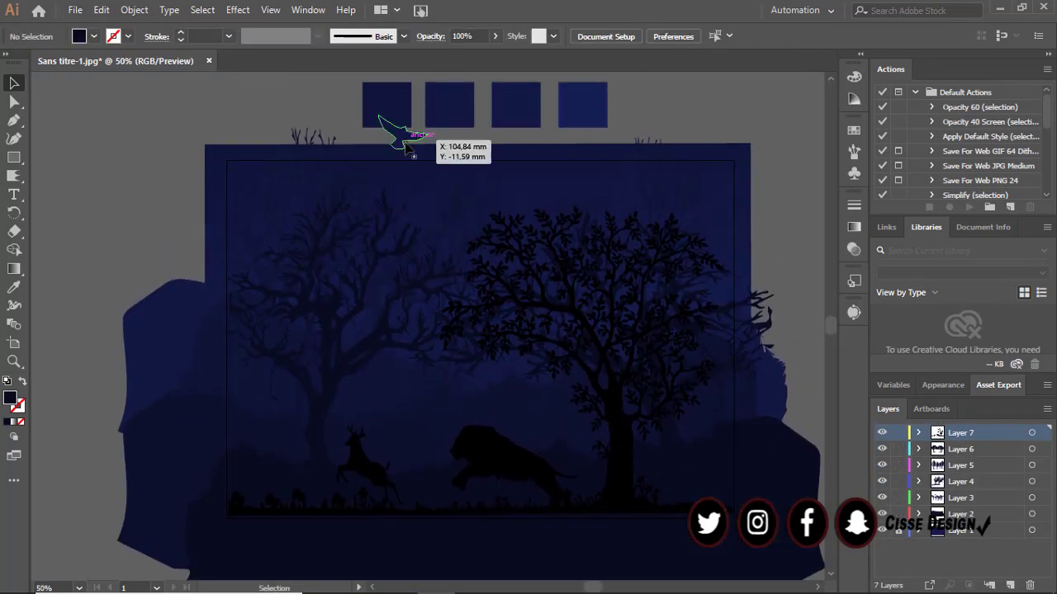
{"action": "left_click_drag", "start_coordinate": [405, 145], "coordinate": [404, 142]}
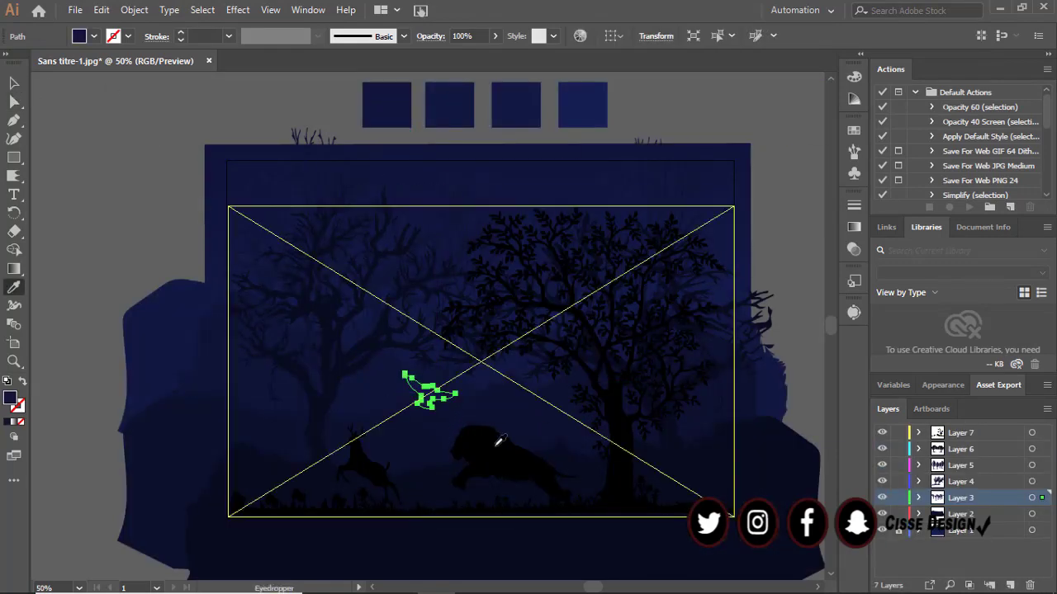
Select the black bird with Direct Selection and drag copies to other spots in the sky
{"action": "key", "text": "ctrl+shift+a"}
{"action": "scroll", "coordinate": [499, 442], "scroll_direction": "down", "scroll_amount": 2}
{"action": "scroll", "coordinate": [542, 448], "scroll_direction": "down", "scroll_amount": 3}
{"action": "scroll", "coordinate": [543, 449], "scroll_direction": "up", "scroll_amount": 4}
{"action": "left_click", "coordinate": [13, 97]}
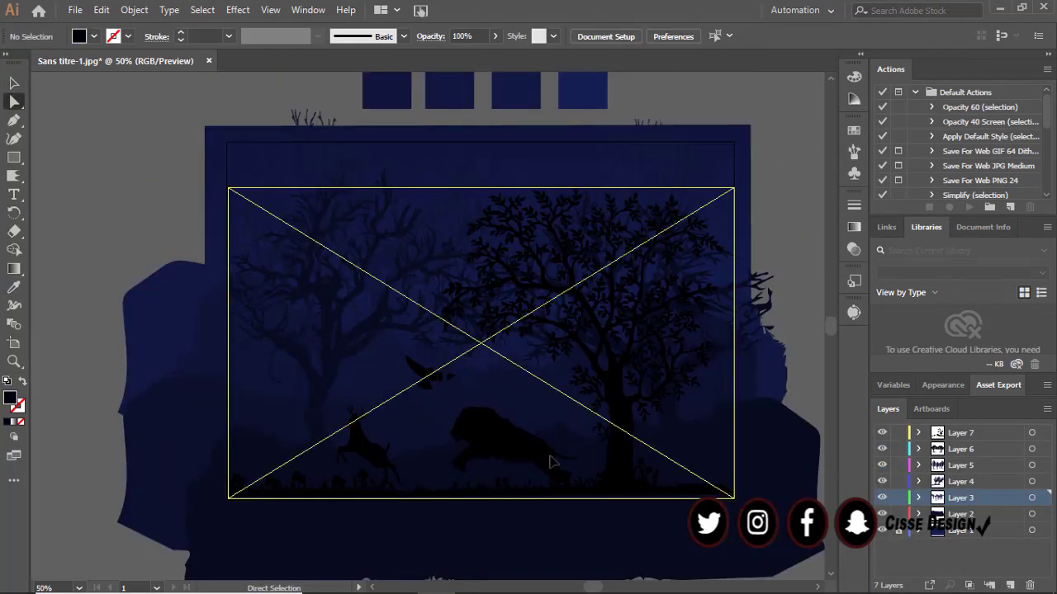
{"action": "left_click_drag", "start_coordinate": [552, 461], "coordinate": [283, 327]}
{"action": "left_click_drag", "start_coordinate": [712, 200], "coordinate": [712, 200]}
Deselect the bird copies and expand Layer 2's contents in the Layers panel
{"action": "scroll", "coordinate": [712, 200], "scroll_direction": "down", "scroll_amount": 3}
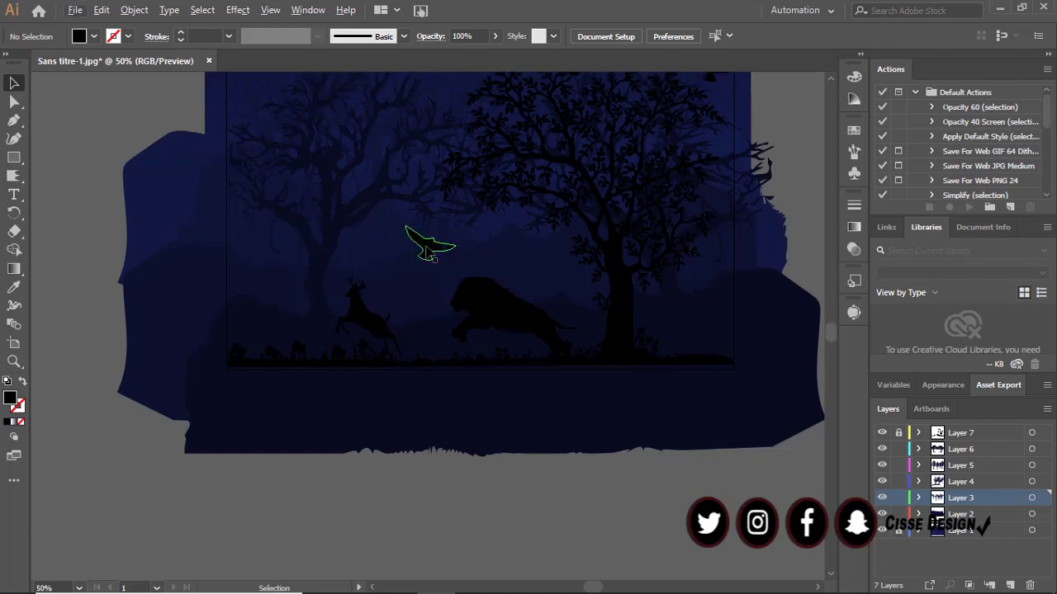
{"action": "scroll", "coordinate": [647, 382], "scroll_direction": "up", "scroll_amount": 3}
{"action": "left_click", "coordinate": [771, 217]}
{"action": "scroll", "coordinate": [771, 217], "scroll_direction": "up", "scroll_amount": 3}
{"action": "scroll", "coordinate": [484, 507], "scroll_direction": "down", "scroll_amount": 3}
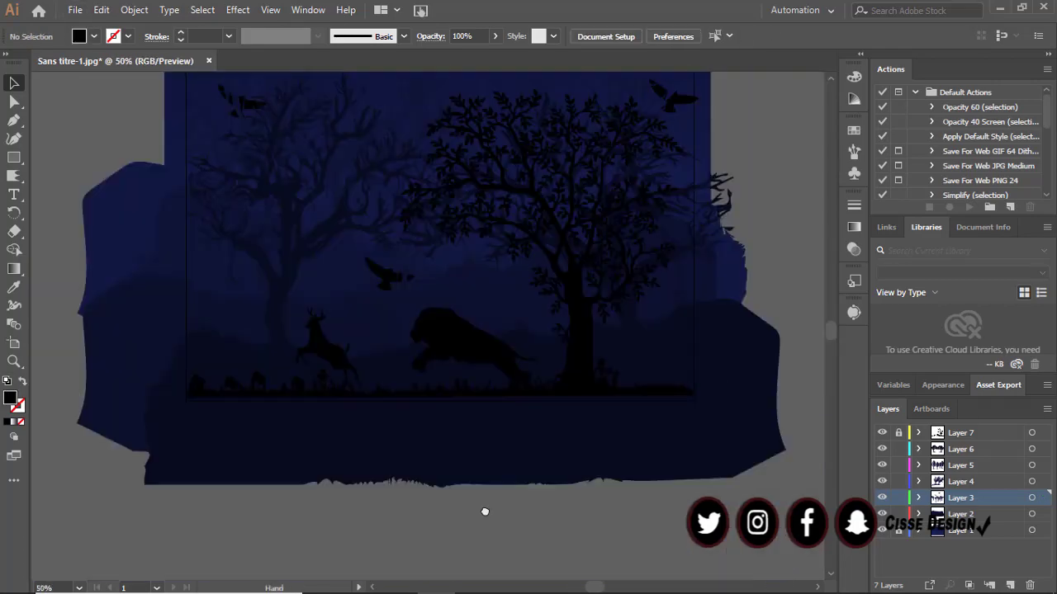
{"action": "scroll", "coordinate": [755, 292], "scroll_direction": "up", "scroll_amount": 1}
{"action": "key", "text": "m"}
{"action": "left_click", "coordinate": [918, 513]}
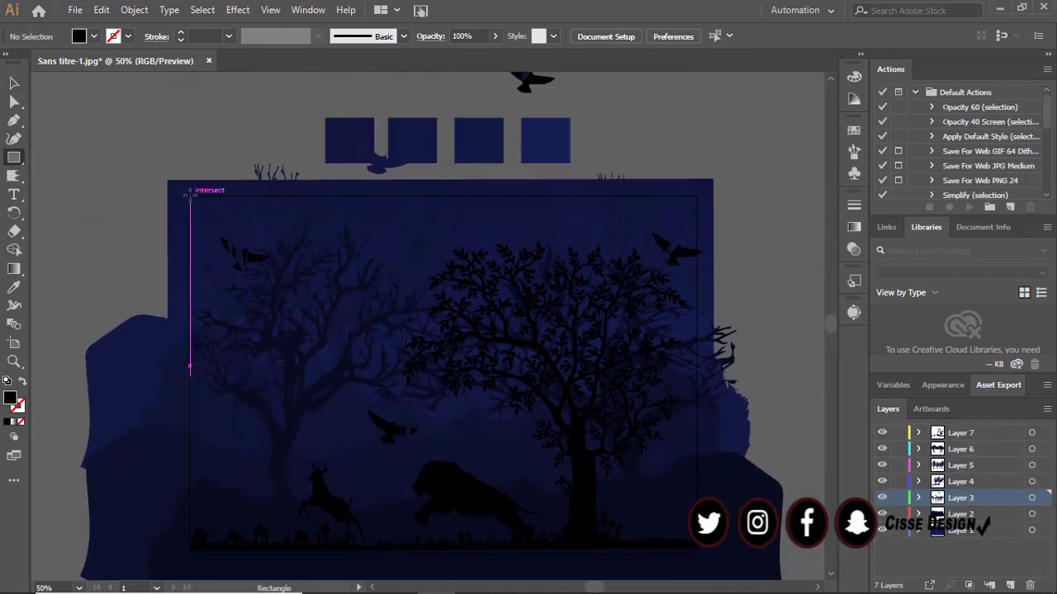
Draw an artboard-sized rectangle and clip the whole scene to it with Ctrl+7, viewing at 50%
{"action": "left_click_drag", "start_coordinate": [697, 552], "coordinate": [697, 552]}
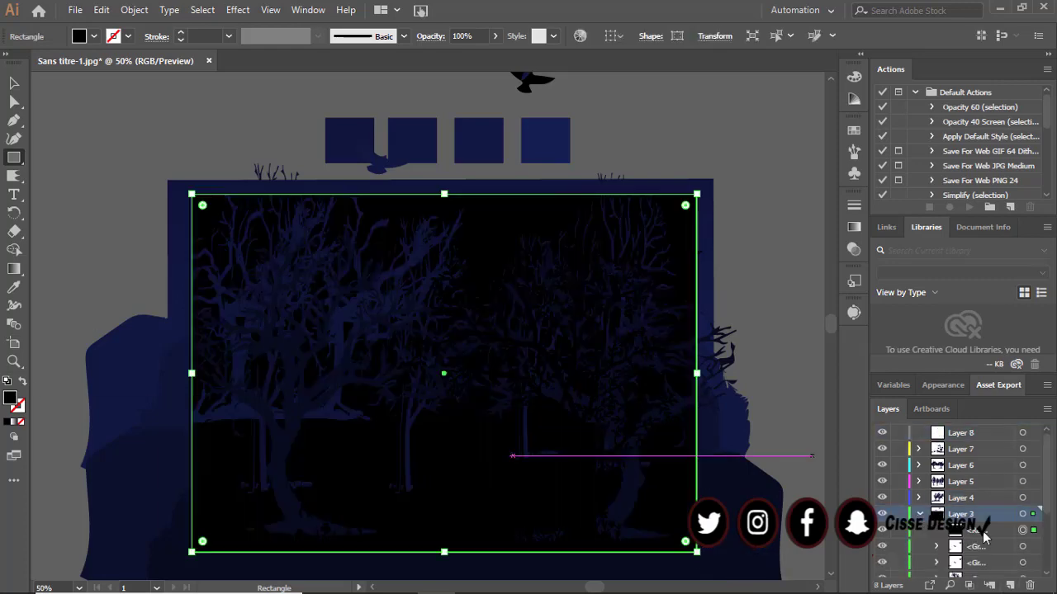
{"action": "key", "text": "ctrl+7"}
{"action": "scroll", "coordinate": [758, 311], "scroll_direction": "down", "scroll_amount": 2}
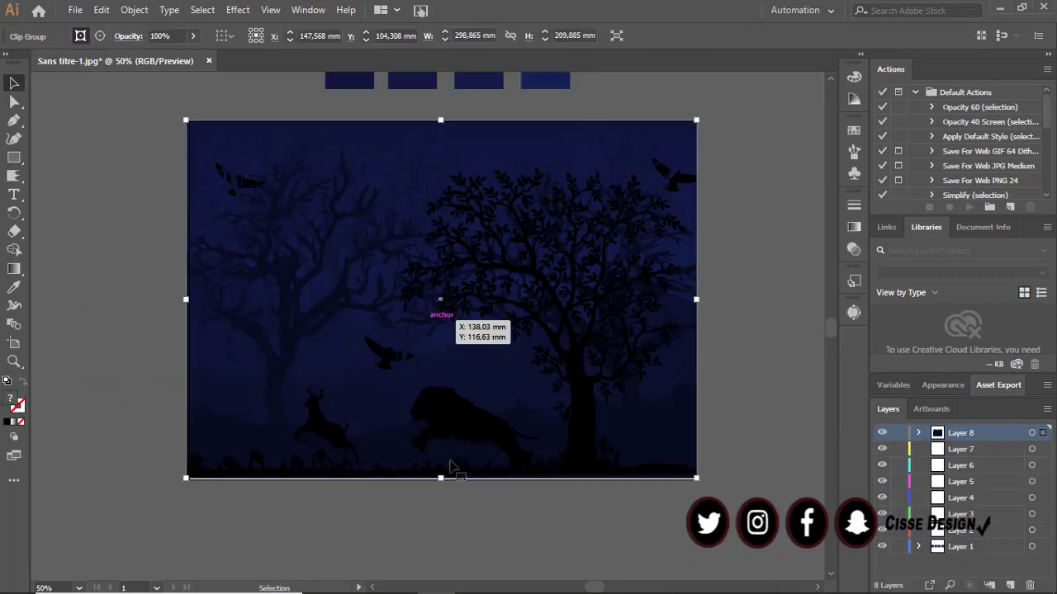
{"action": "key", "text": "ctrl+plus"}
{"action": "key", "text": "super"}
{"action": "key", "text": "Escape"}
{"action": "key", "text": "ctrl+minus"}
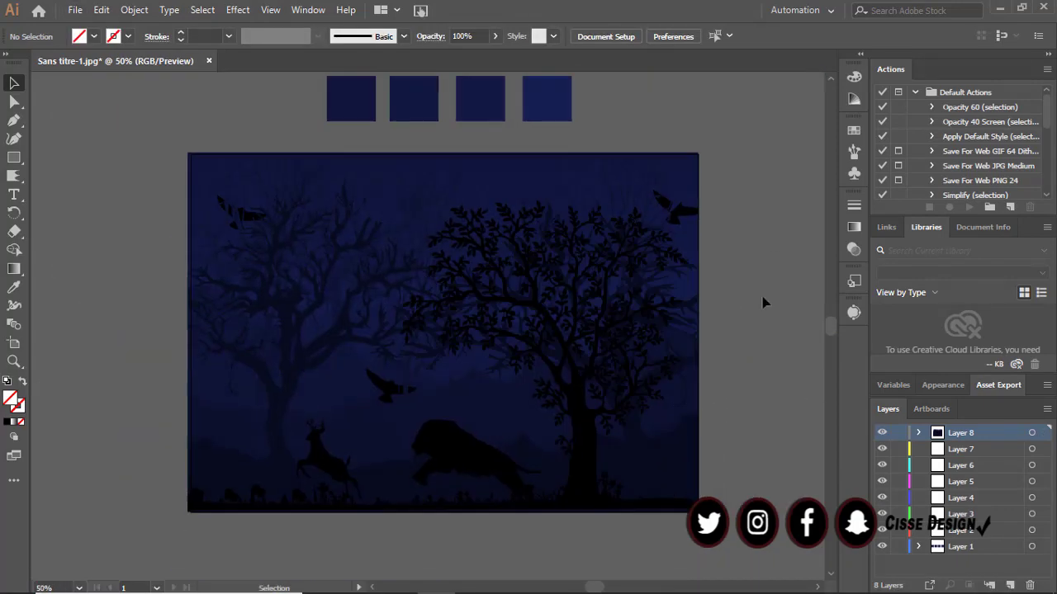
{"action": "scroll", "coordinate": [762, 302], "scroll_direction": "up", "scroll_amount": 1}
Select everything, adjust its dark blue colours via Edit > Edit Colors > Recolor Artwork, then deselect
{"action": "key", "text": "ctrl+a"}
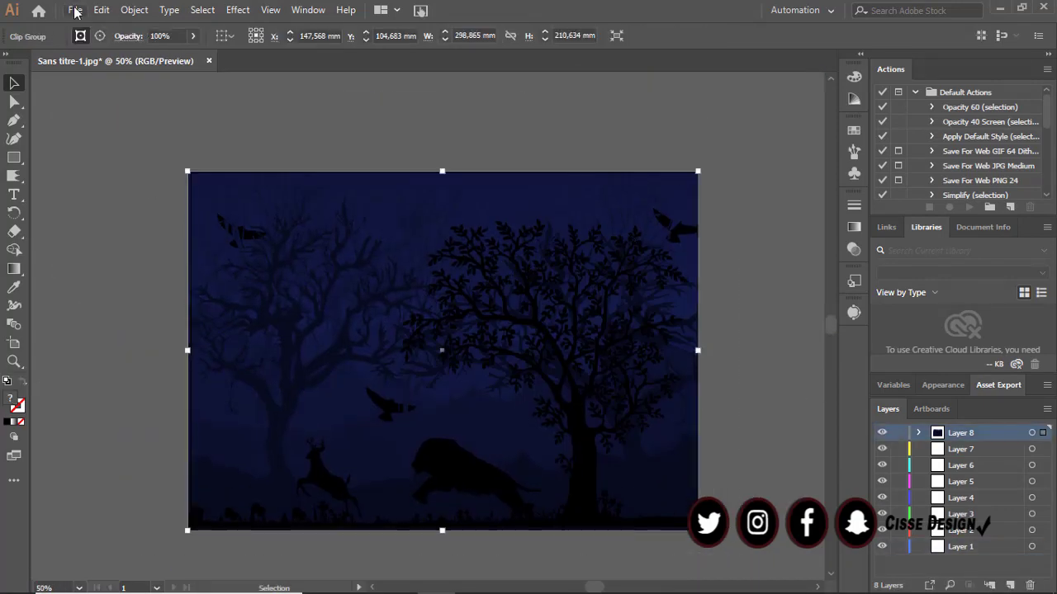
{"action": "left_click", "coordinate": [101, 10]}
{"action": "left_click", "coordinate": [396, 331]}
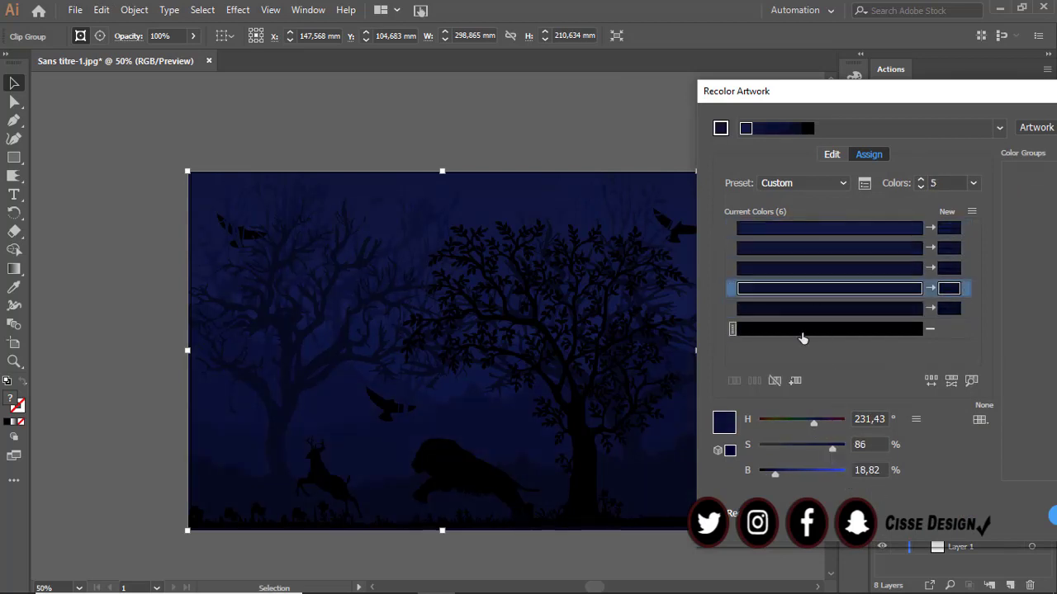
{"action": "key", "text": "Return"}
{"action": "left_click", "coordinate": [769, 413]}
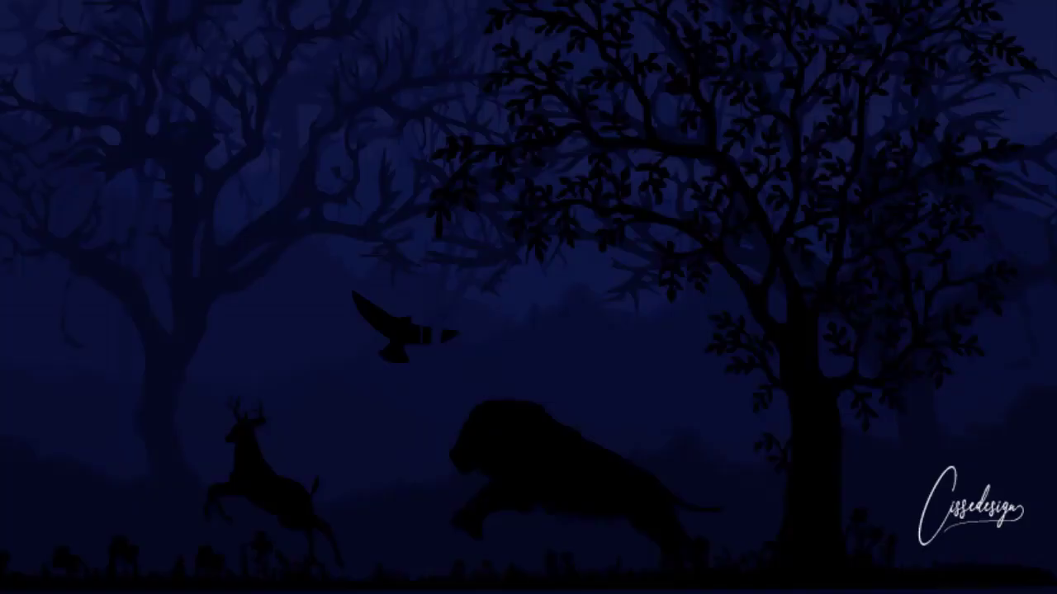